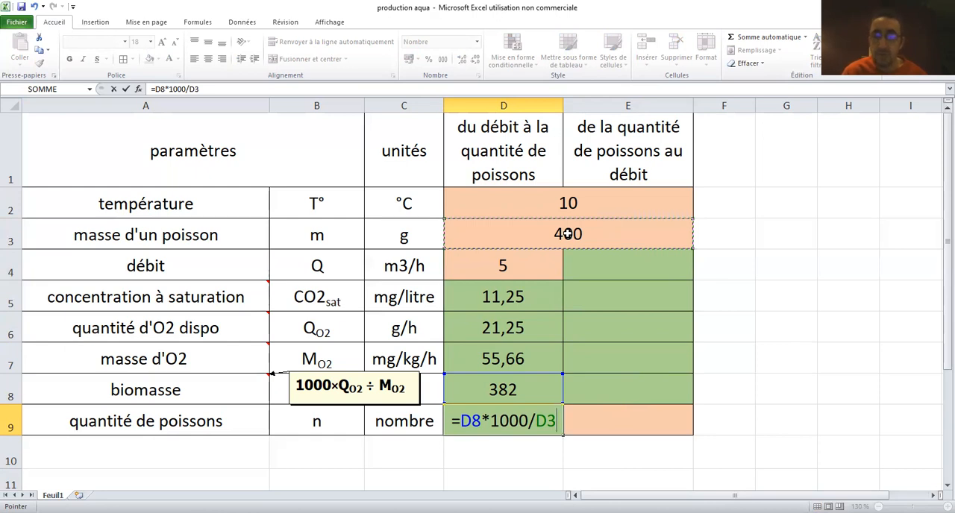
Complete the fish quantity formula =D8*1000/D3 in D9 and hide the comment on the biomasse cell
key("Return")
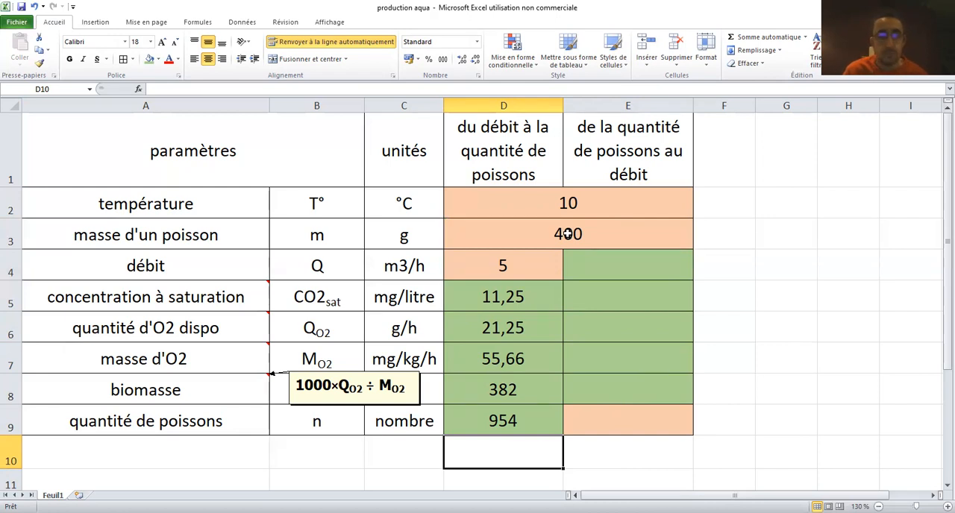
right_click(214, 390)
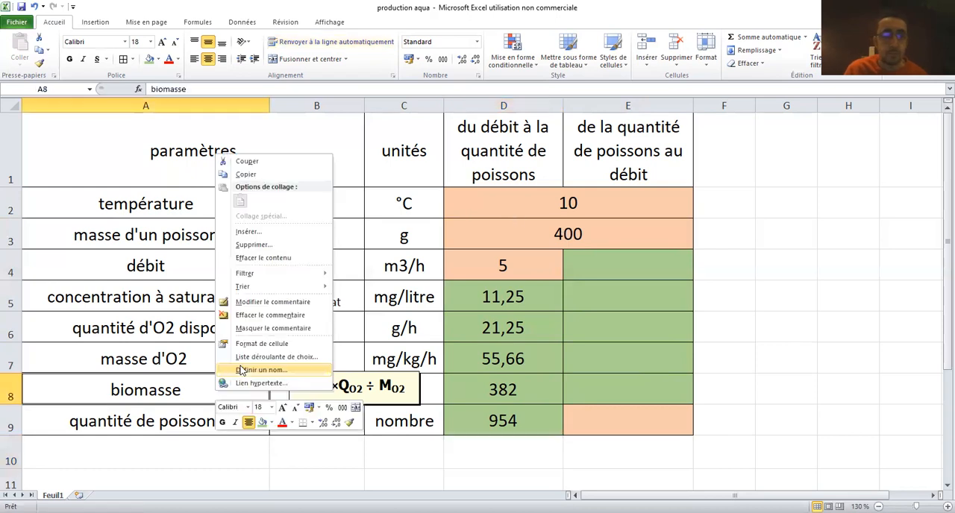
left_click(257, 329)
left_click(577, 472)
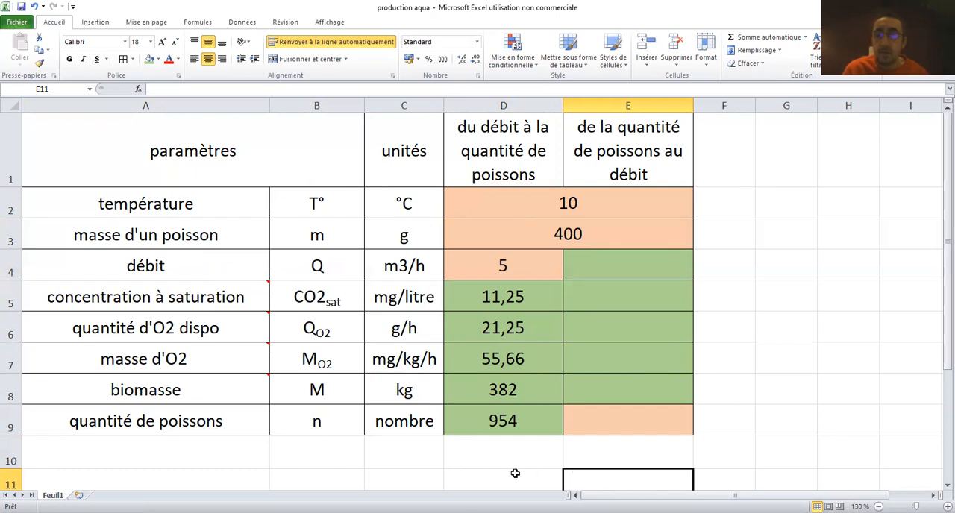
Test the débit in D4 with 6 and 7 m3/h, and set it back to 5
left_click(496, 260)
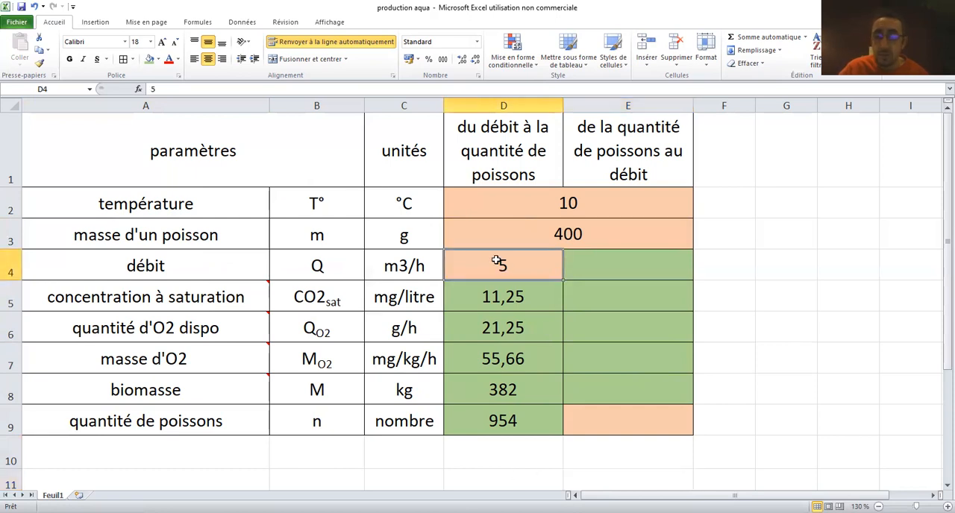
type("6")
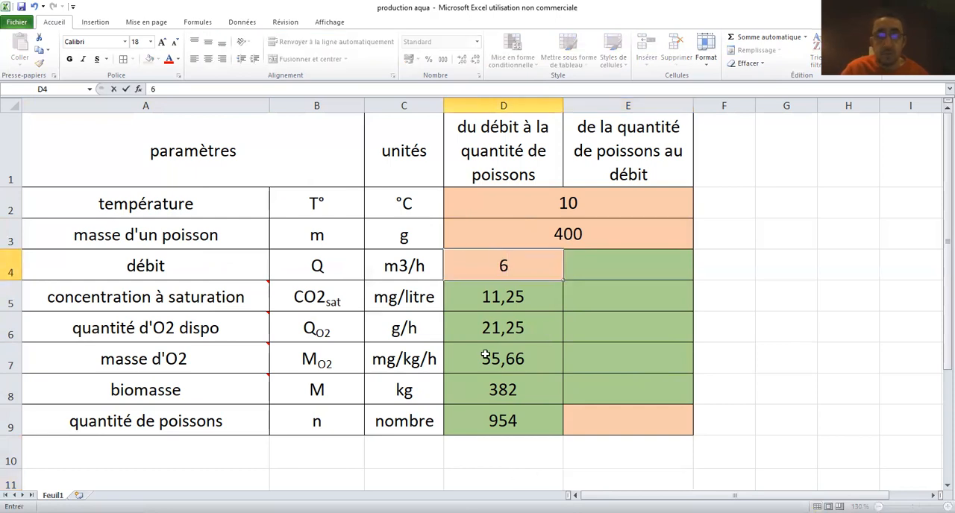
left_click(488, 471)
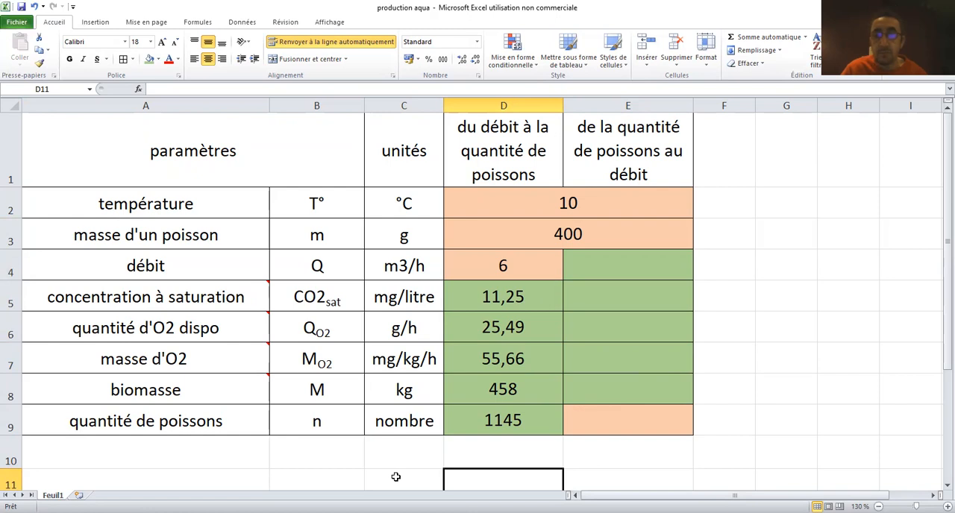
left_click(522, 266)
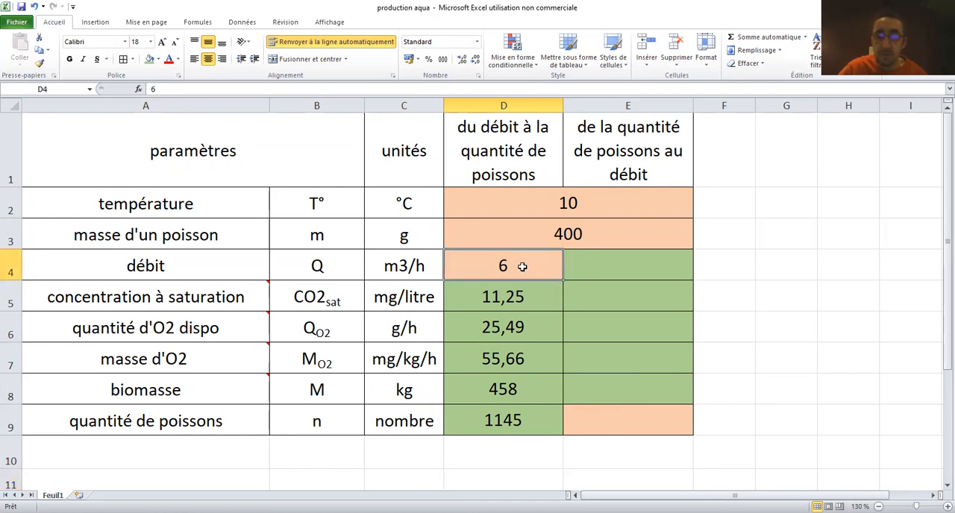
type("7")
left_click(403, 481)
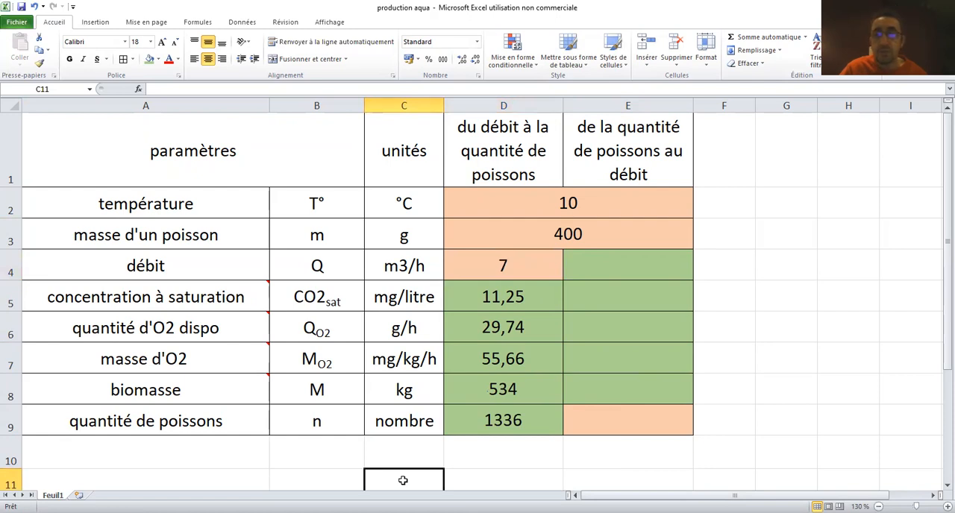
left_click(513, 271)
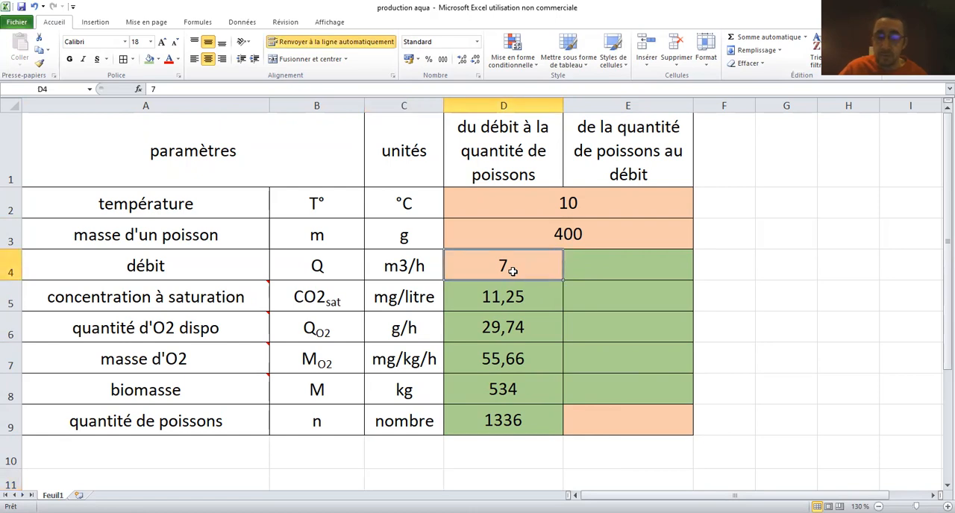
type("5")
left_click(513, 471)
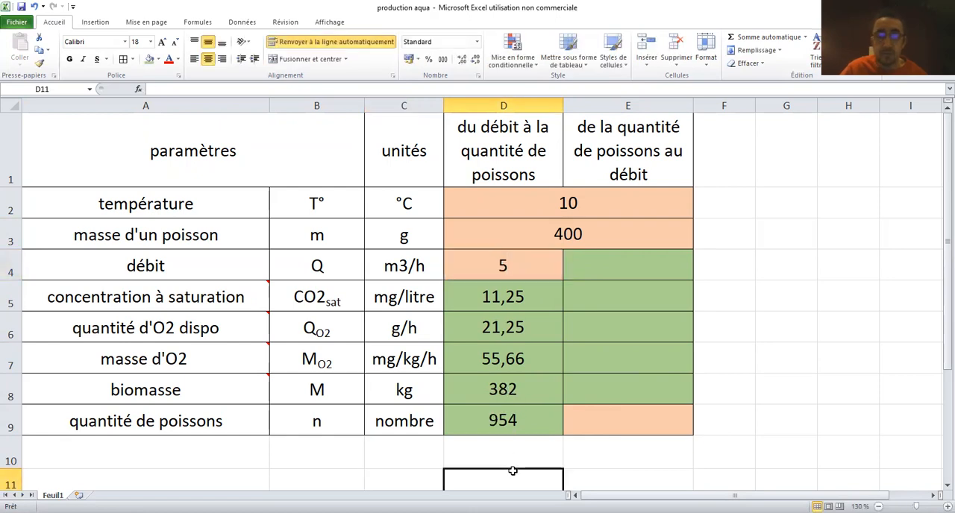
Test a fish mass of 800 g, check the quantité de poissons formula in D9, and restore the mass to 400 g
left_click(608, 235)
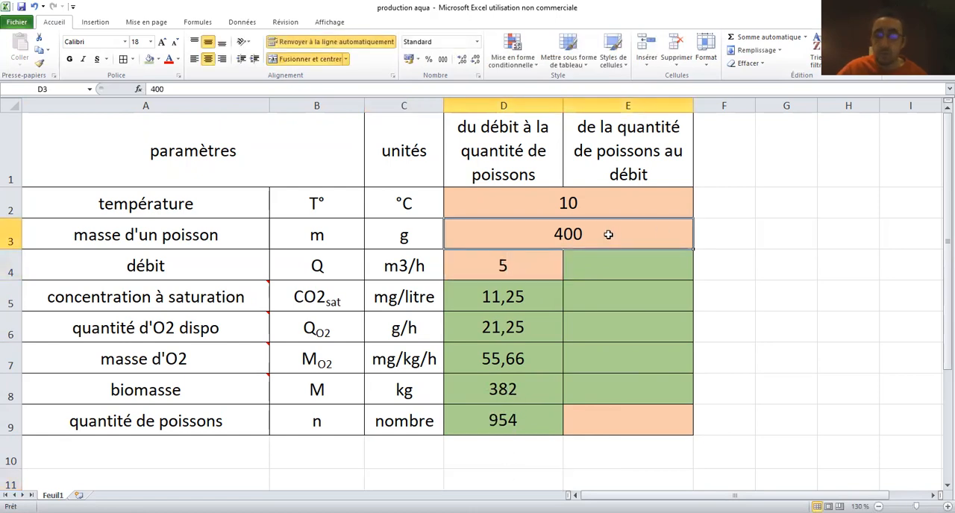
type("800")
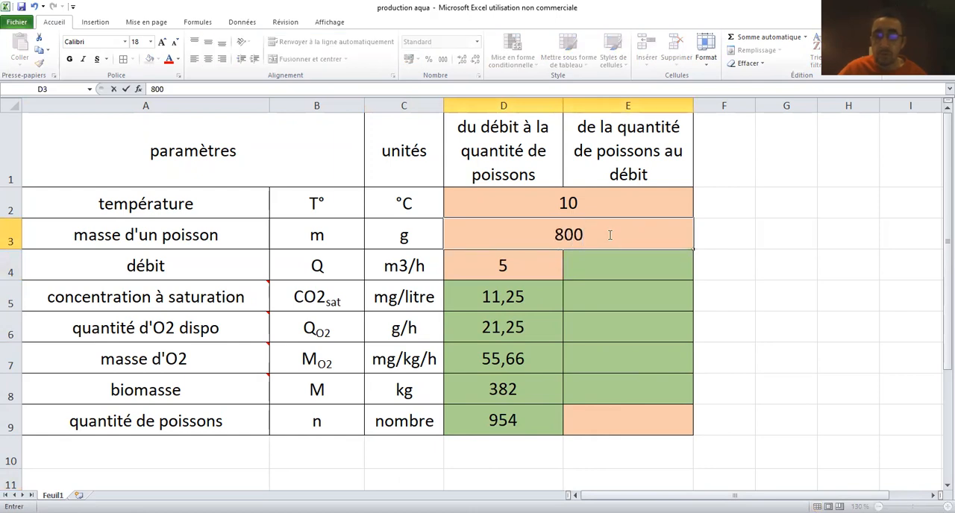
key("Return")
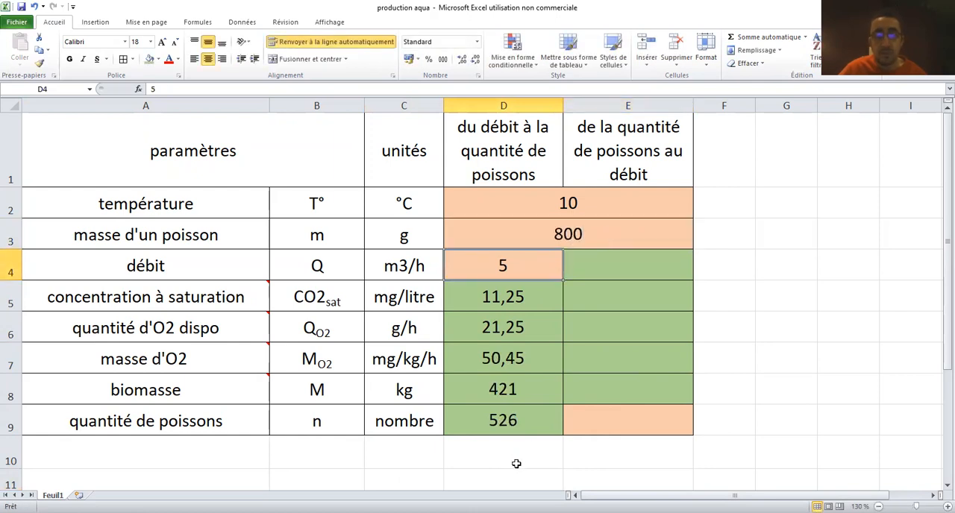
left_click(515, 423)
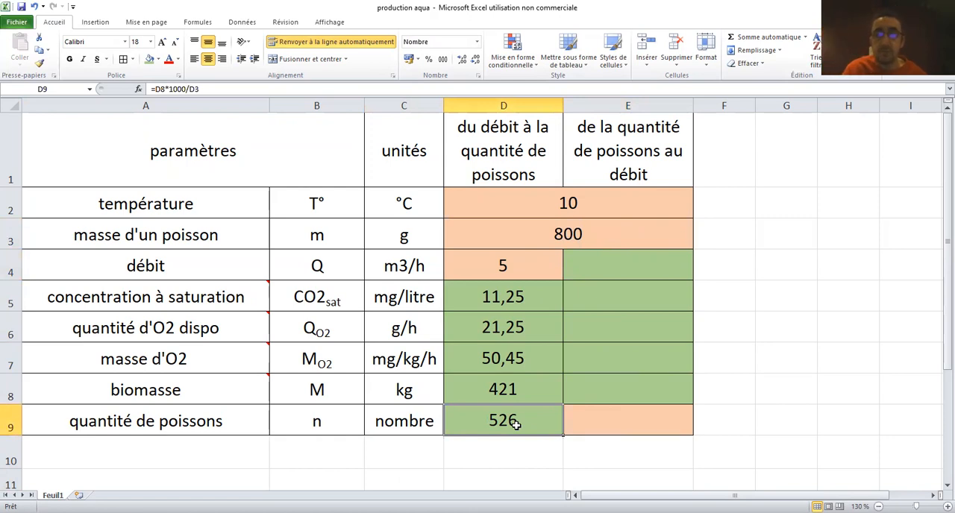
left_click(565, 236)
type("400")
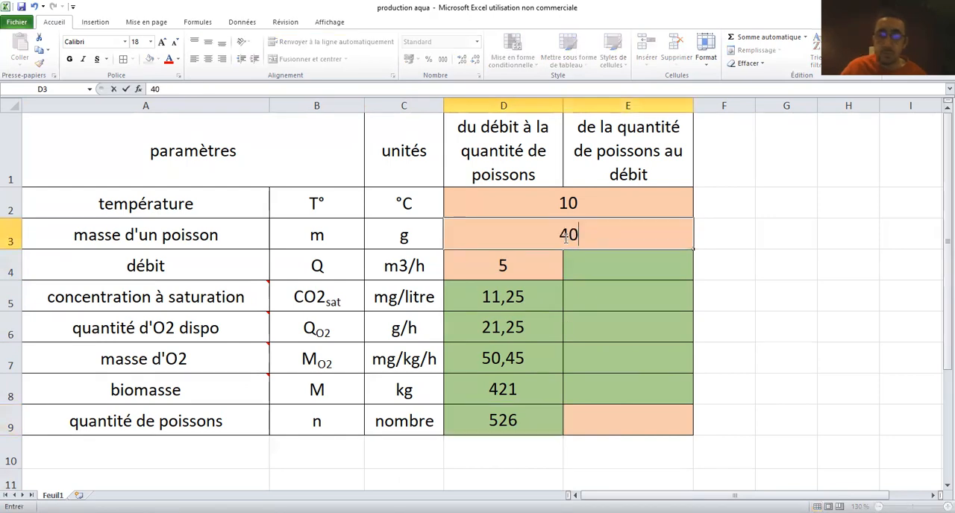
left_click(396, 465)
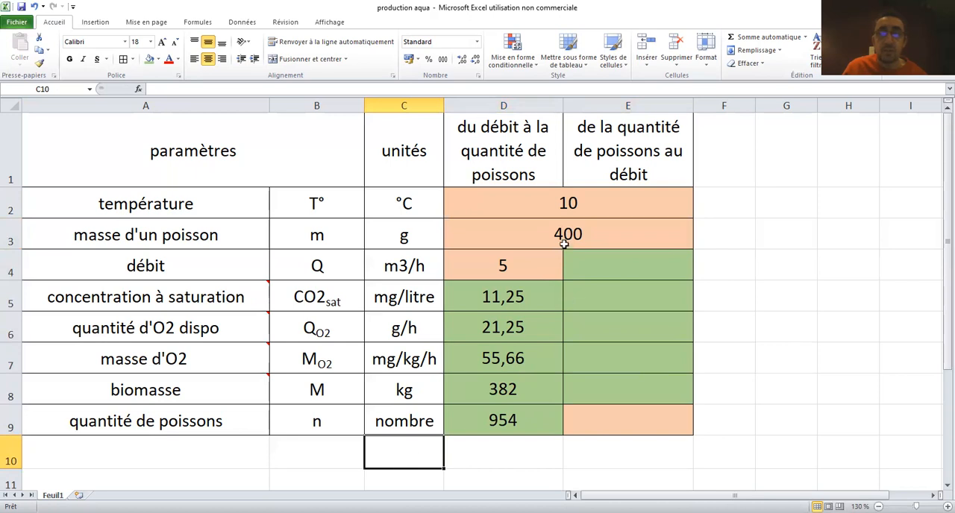
Try a temperature of 13 °C and check the resulting quantité de poissons in D9
left_click(557, 202)
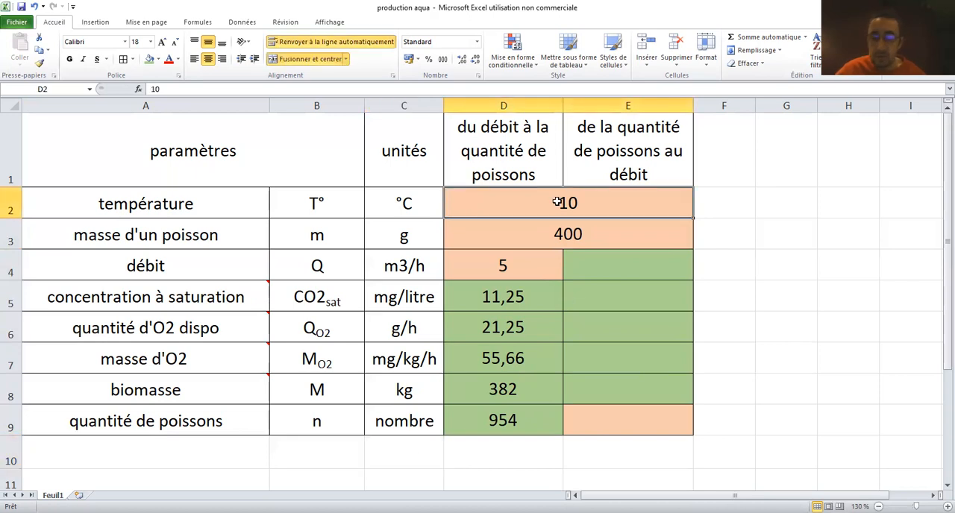
type("13")
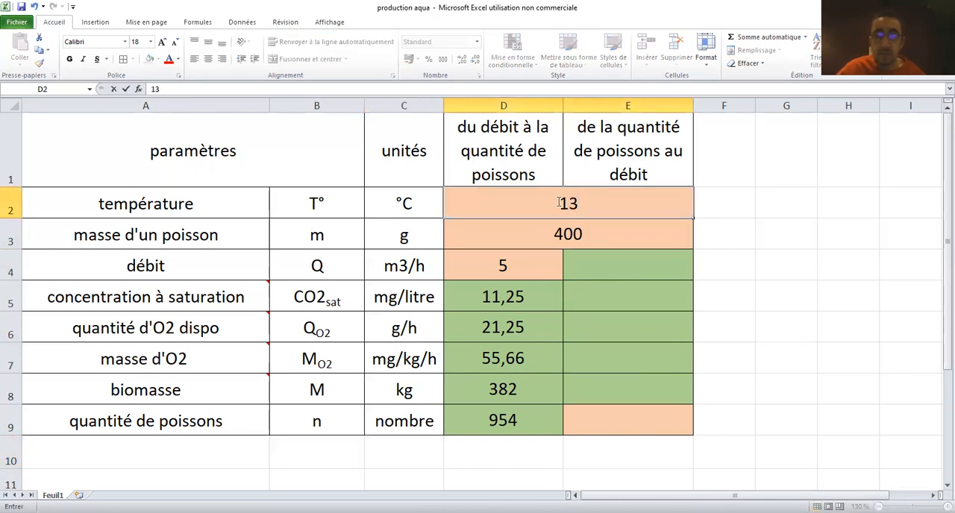
key("Return")
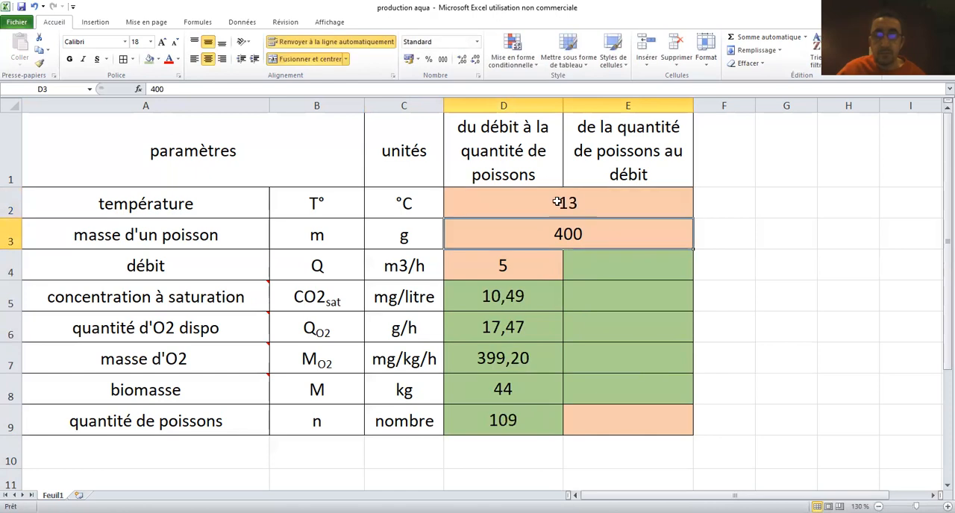
left_click(518, 414)
left_click(520, 475)
left_click(525, 418)
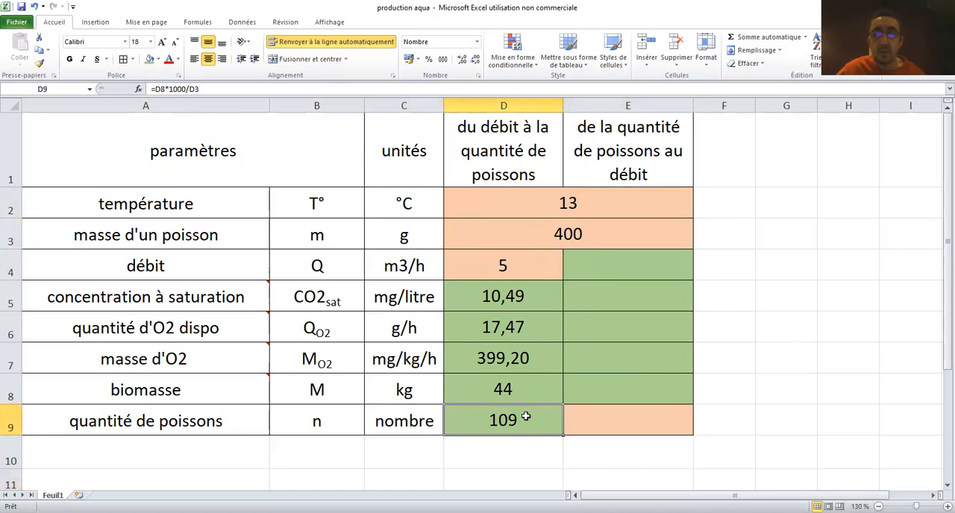
Try temperatures of 12 °C and 11 °C to compare the calculated fish quantities
left_click(576, 207)
type("12")
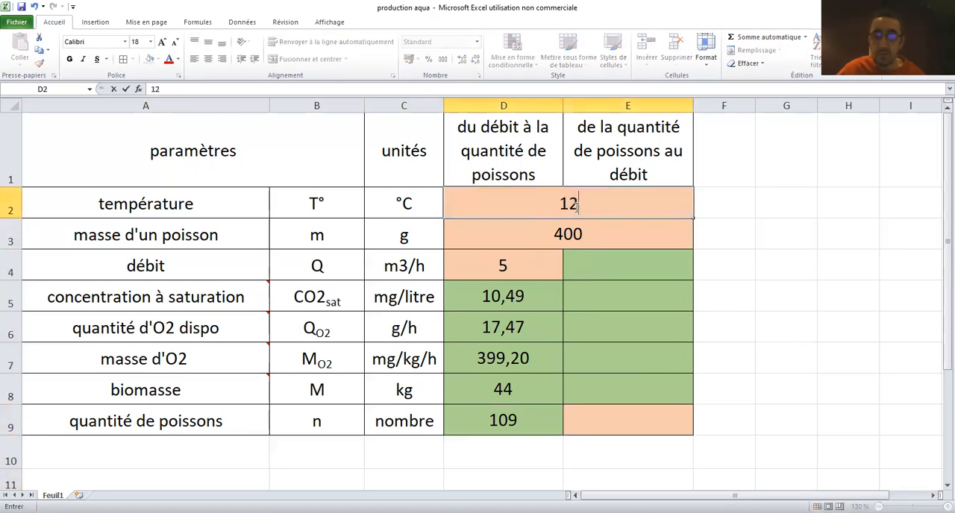
left_click(506, 481)
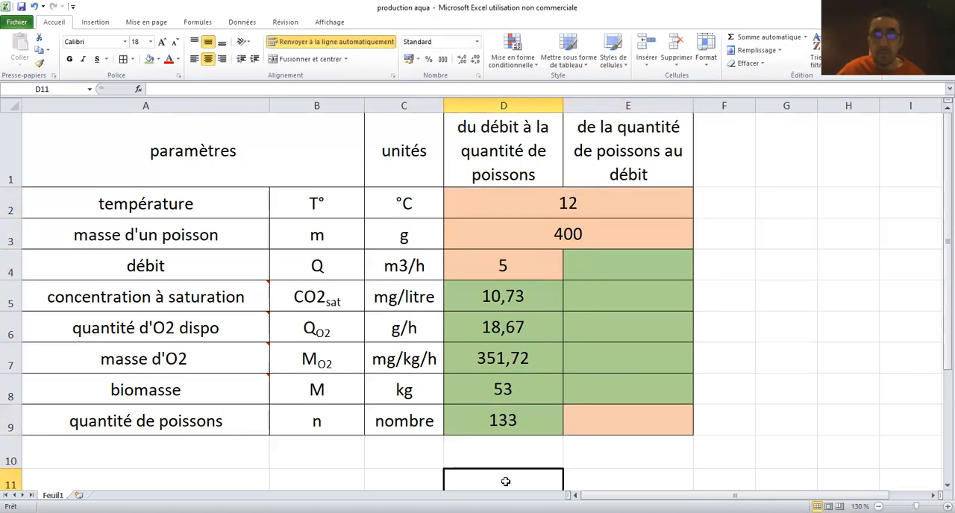
left_click(582, 210)
type("11")
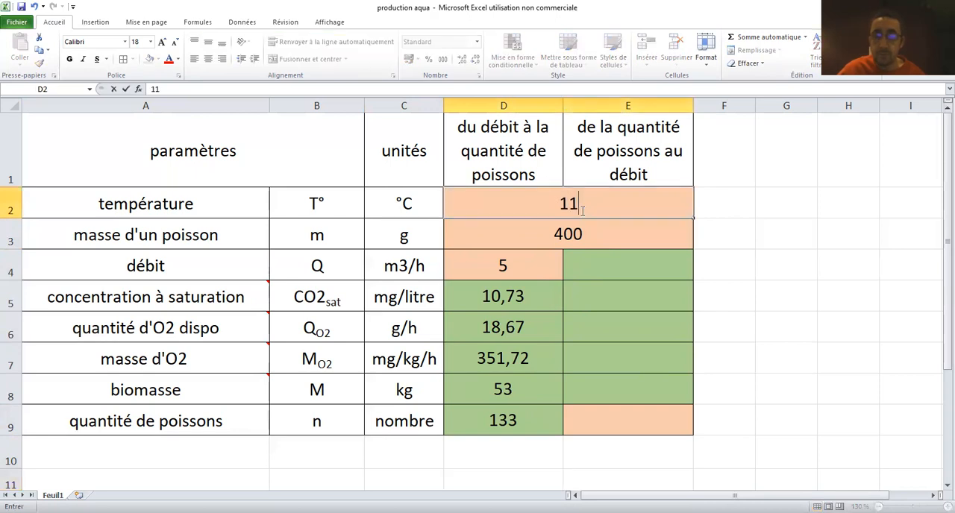
left_click(503, 476)
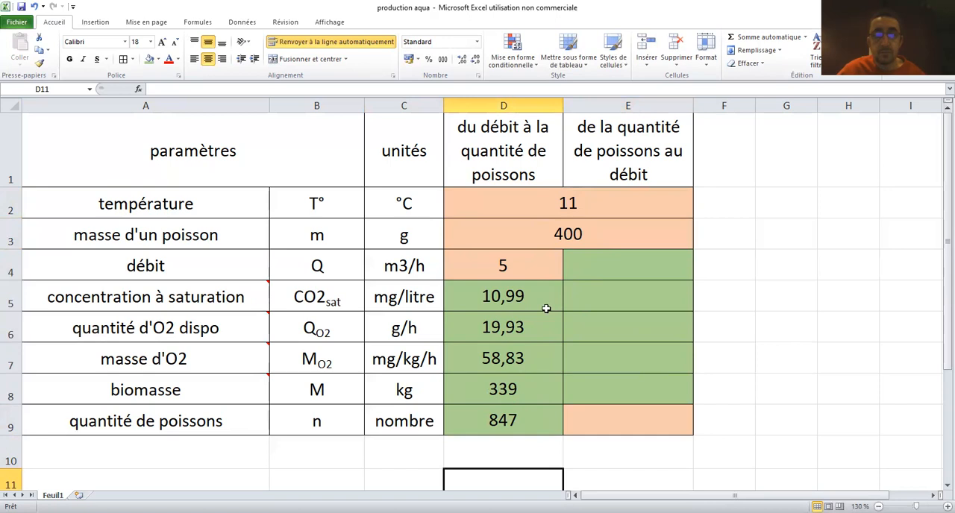
Set the temperature back to 10 °C
left_click(571, 185)
left_click(571, 196)
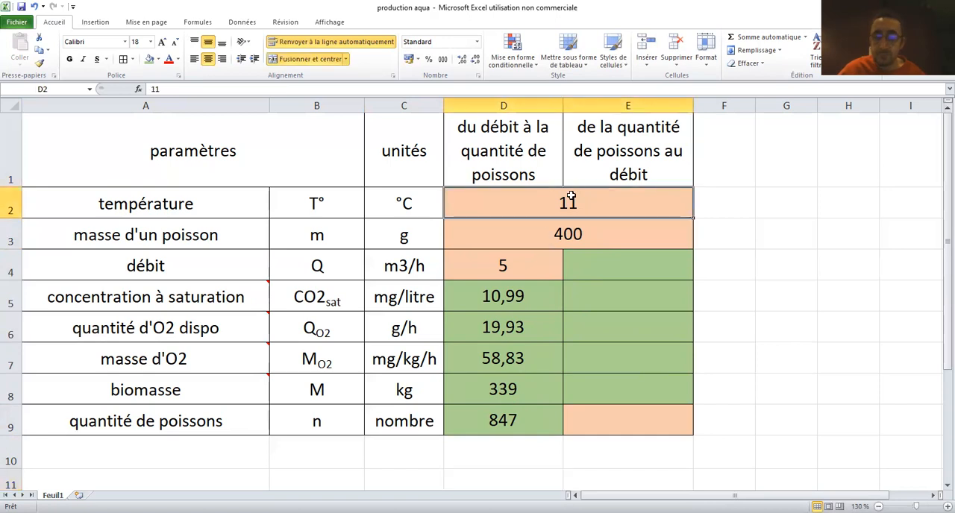
type("10")
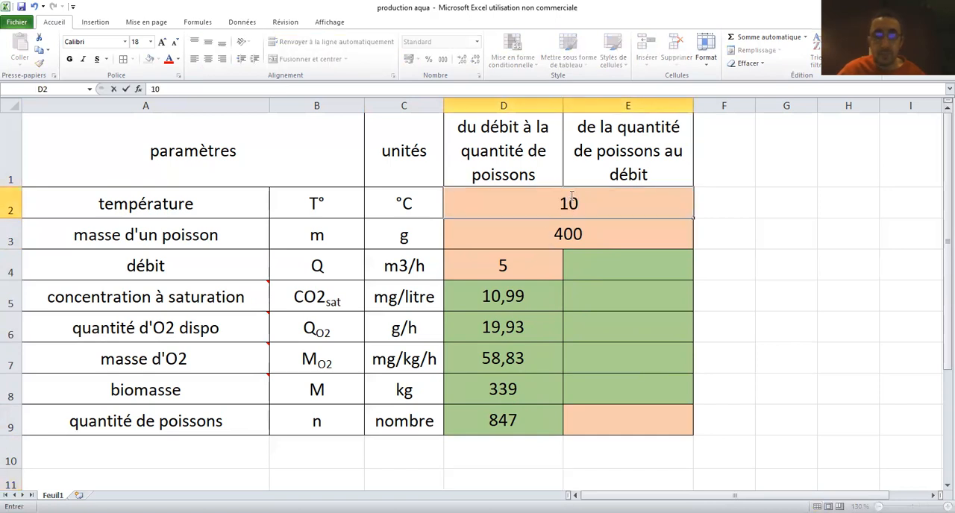
left_click(446, 477)
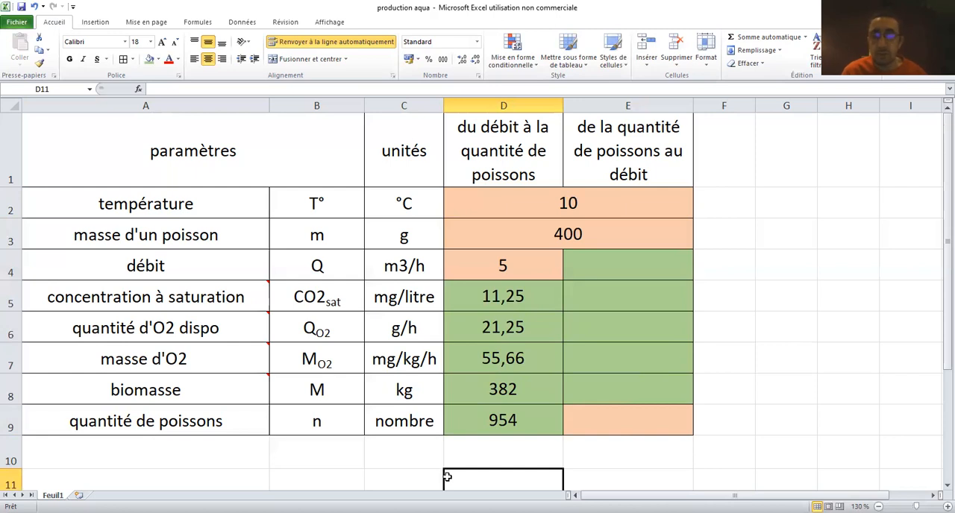
Enter 1200 as the quantité de poissons in E9 of the quantity-to-flow column
left_click(628, 419)
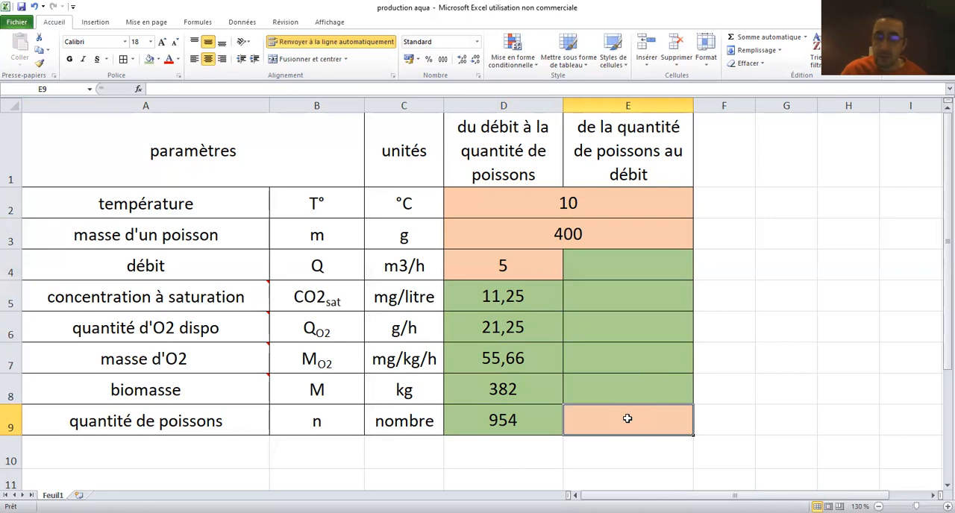
type("1200")
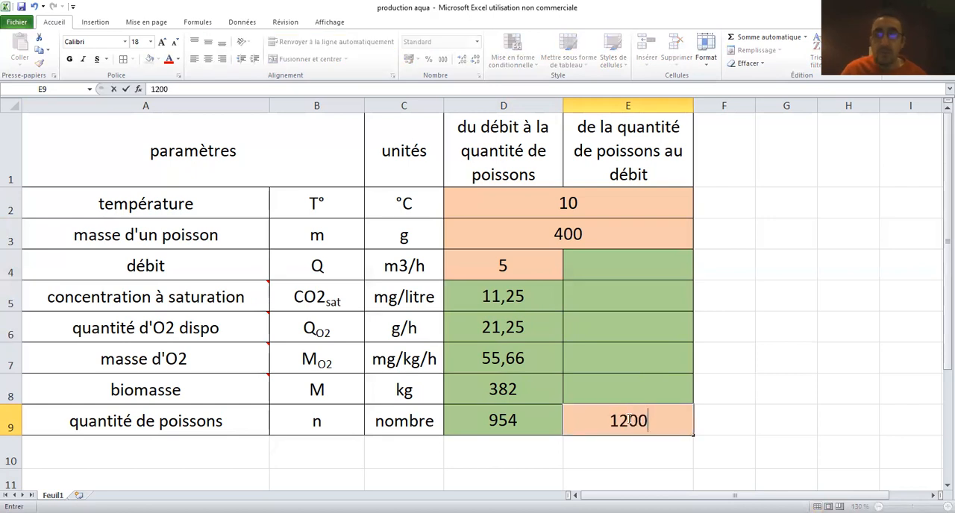
left_click(828, 385)
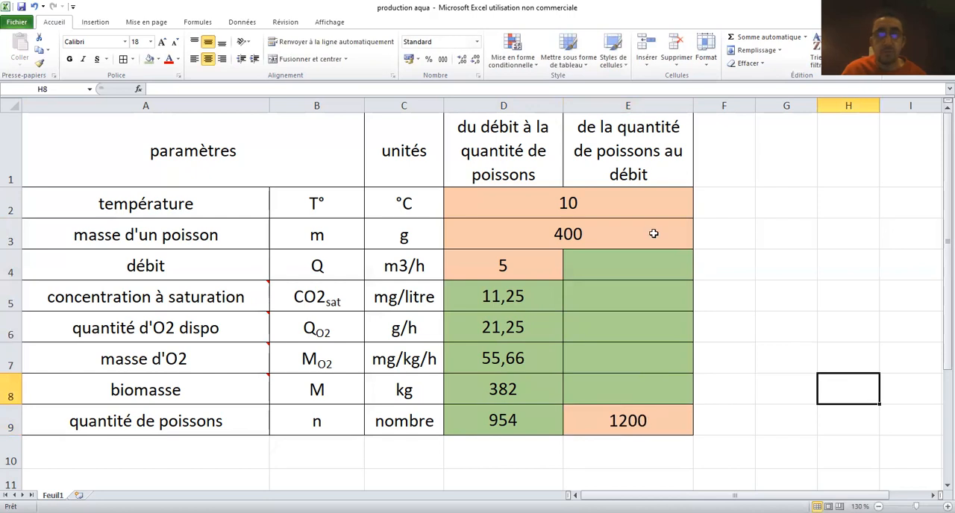
left_click(608, 237)
left_click(590, 203)
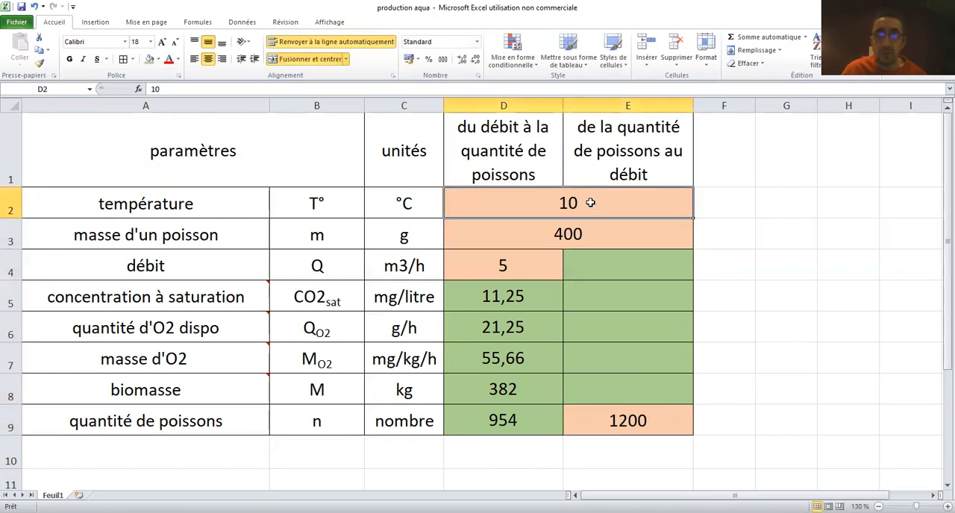
left_click(772, 376)
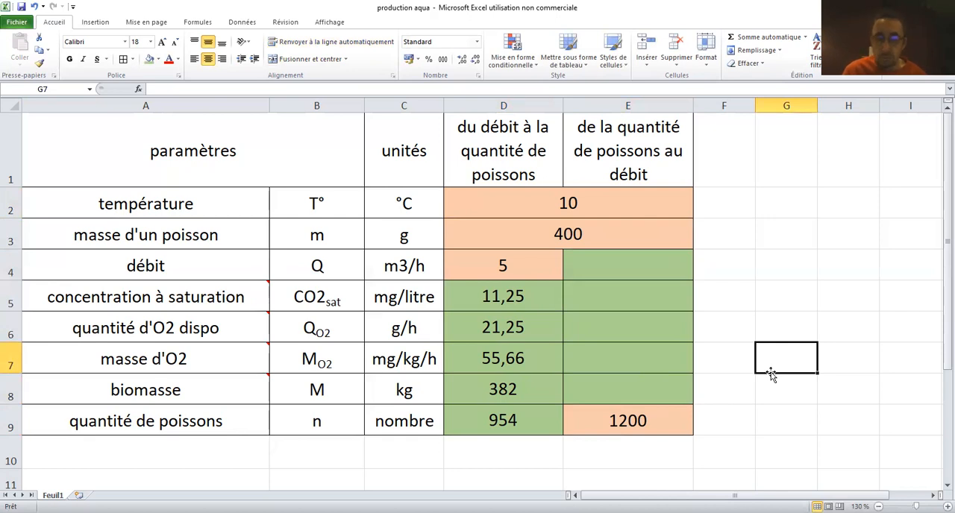
left_click(653, 423)
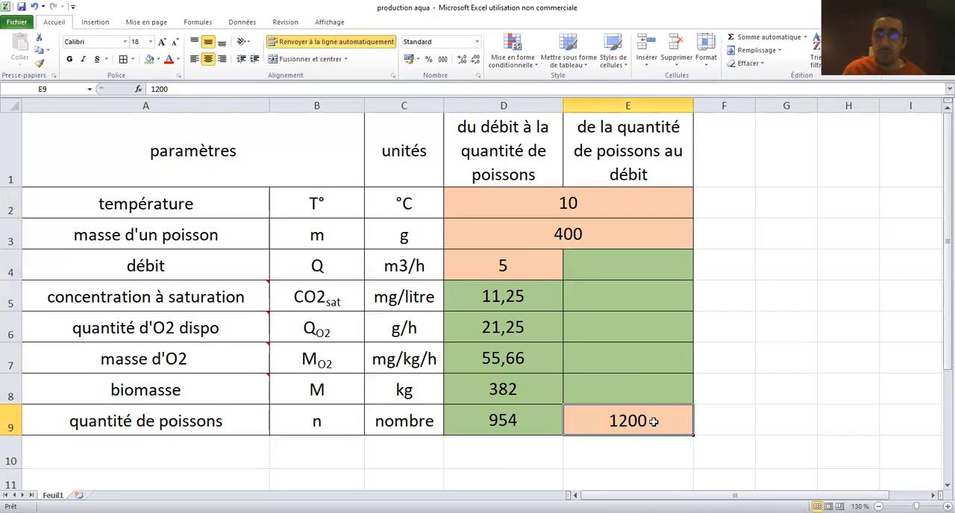
left_click(572, 238)
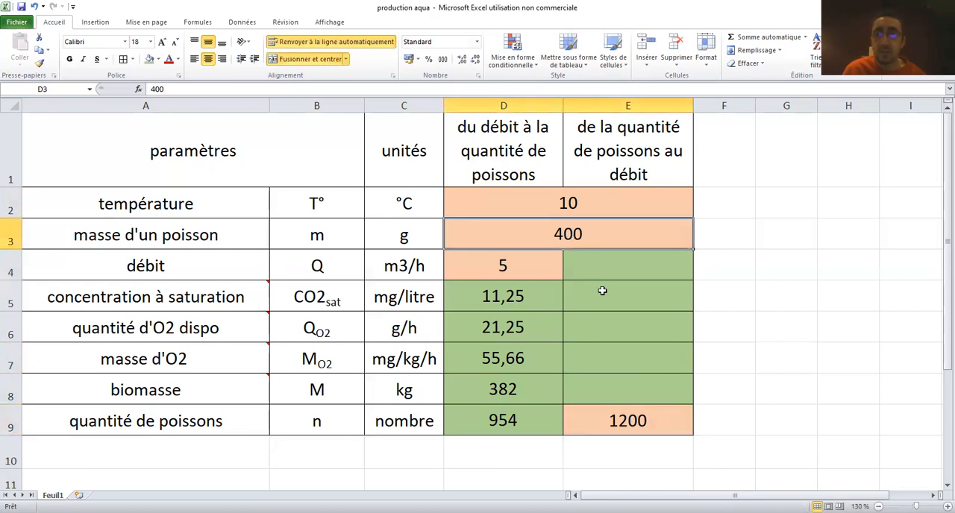
left_click(751, 423)
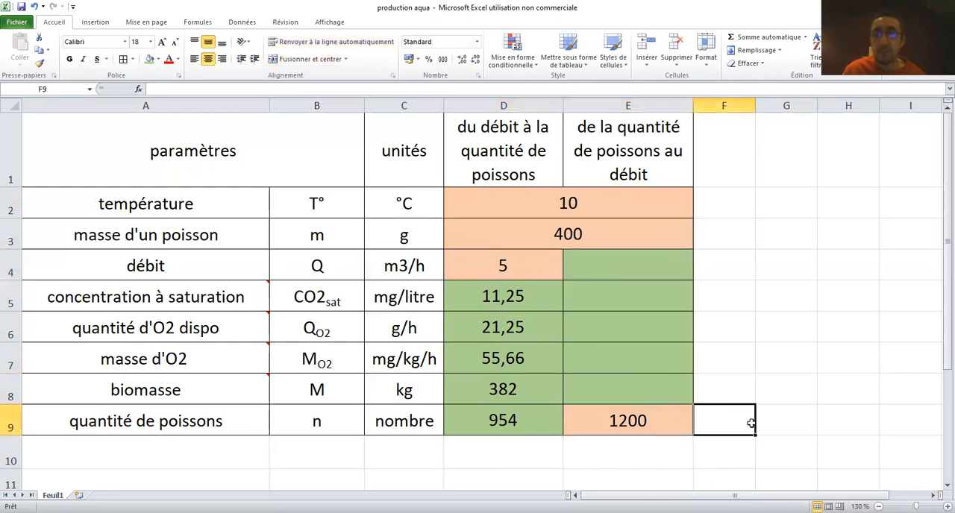
Calculate the biomasse in E8 from the fish quantity and the mass of one fish with =E9*D3/1000
left_click(641, 426)
left_click(616, 377)
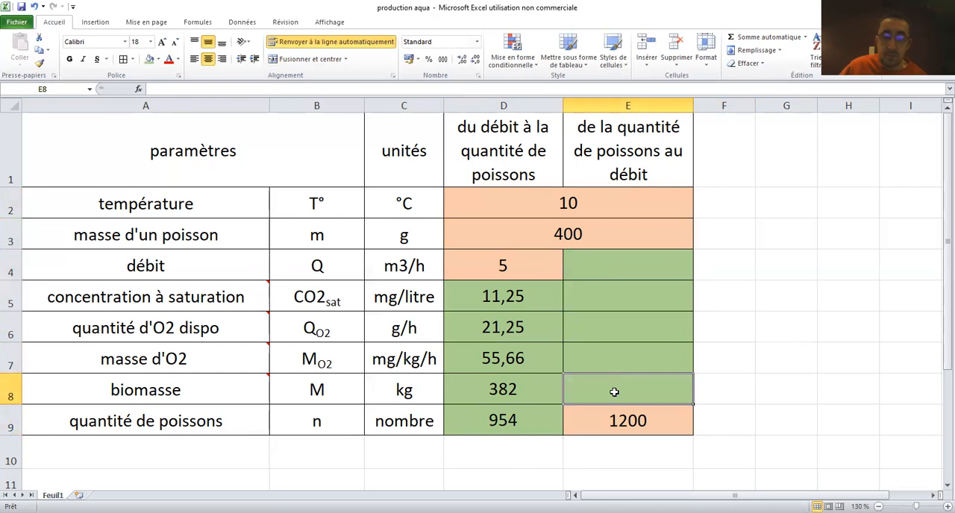
type("=")
left_click(614, 421)
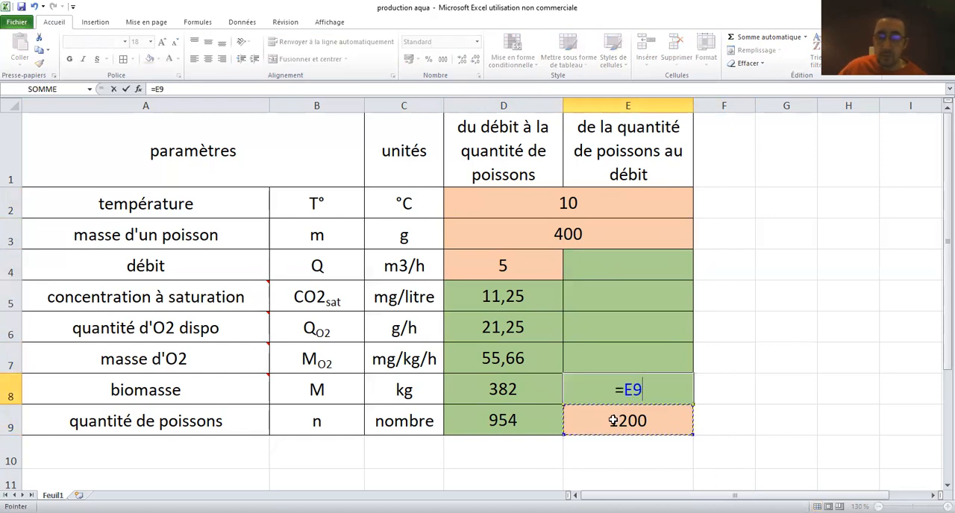
type("*")
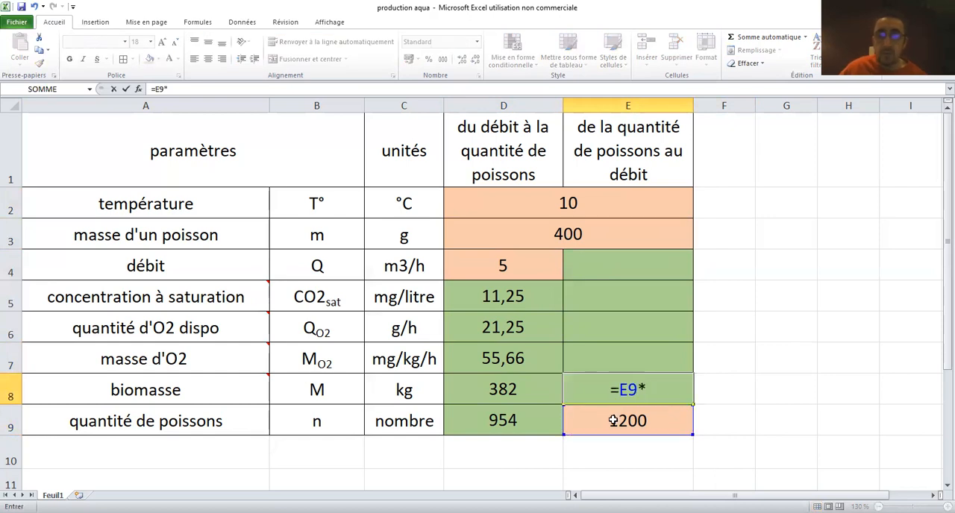
left_click(579, 233)
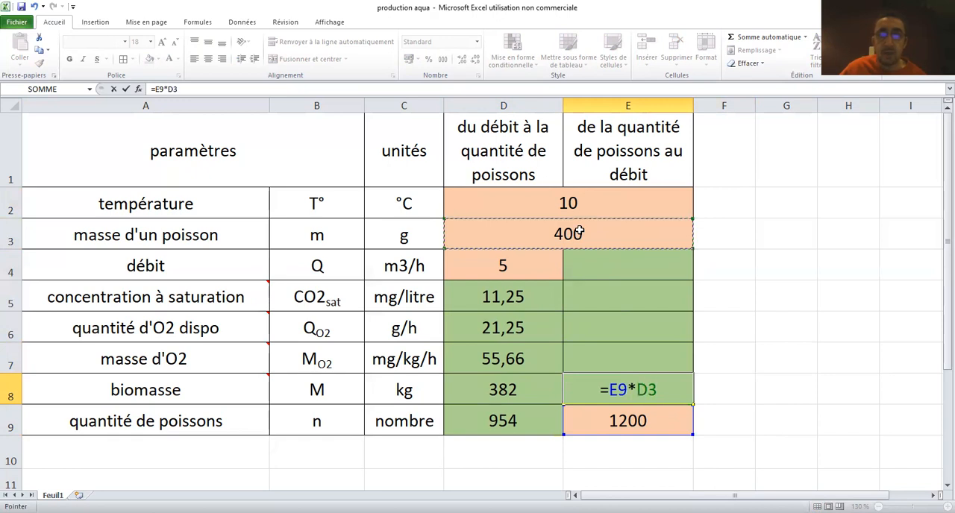
type("/1000")
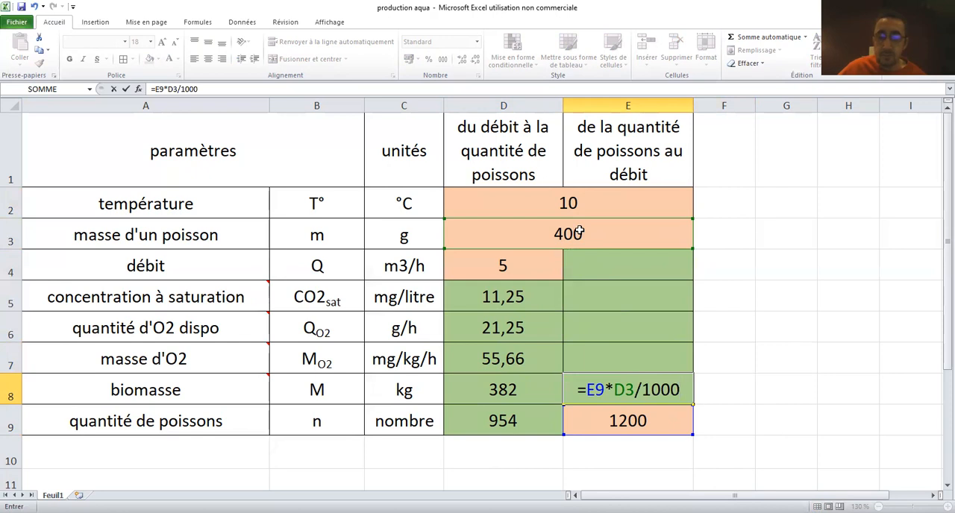
key("Return")
left_click(813, 377)
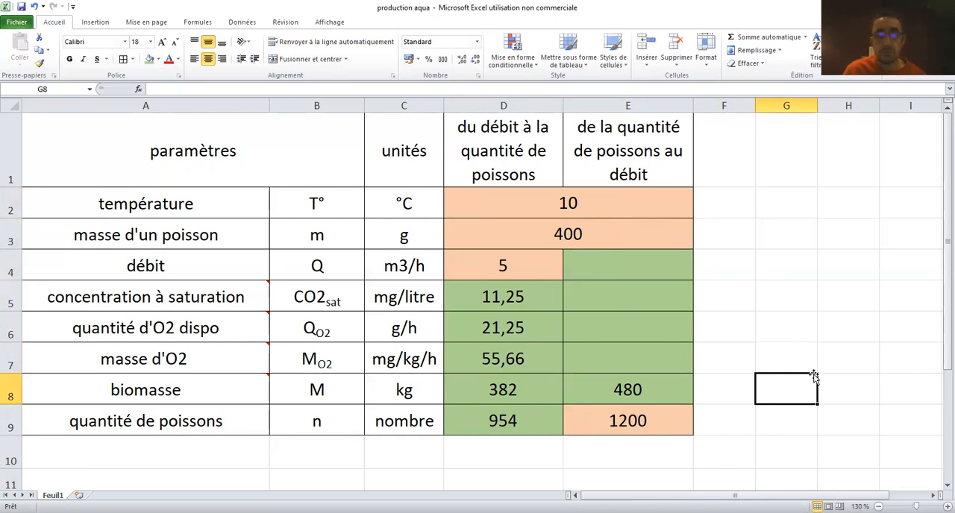
mouse_move(230, 354)
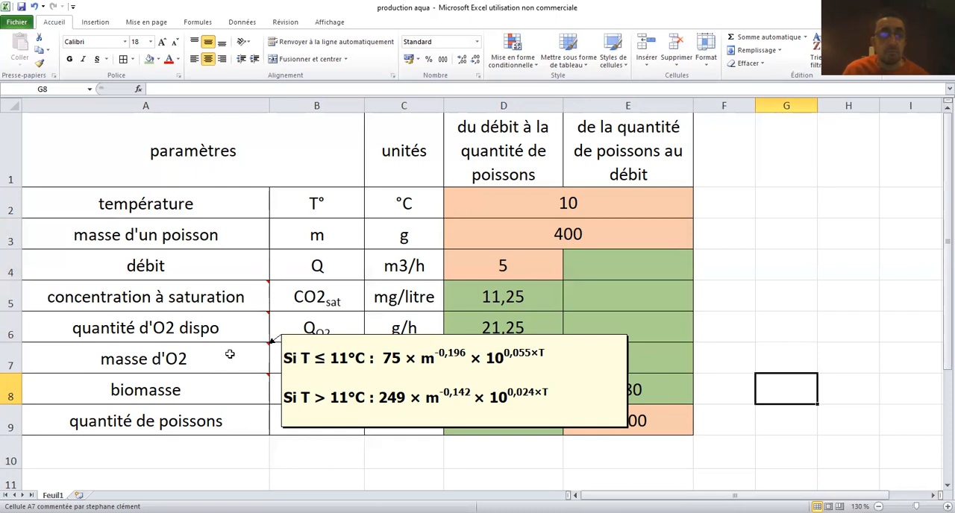
left_click(788, 289)
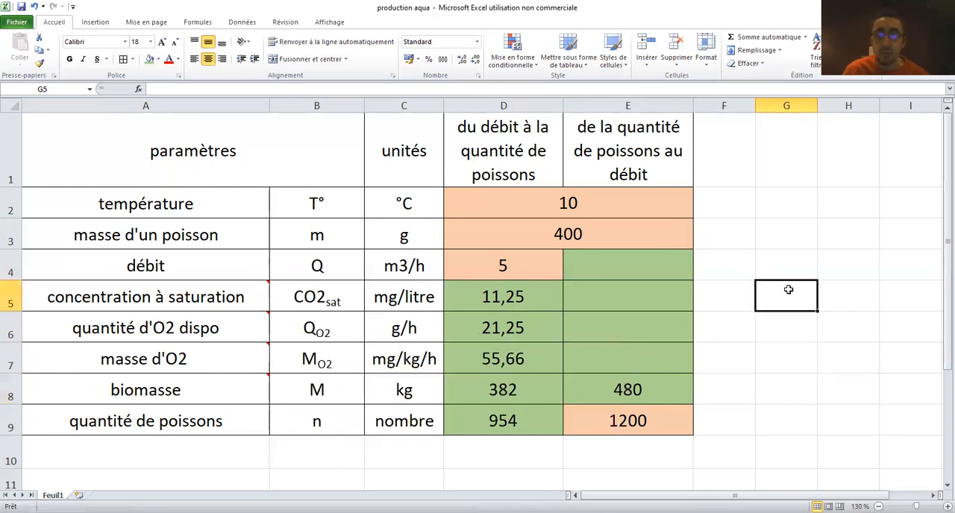
left_click(507, 360)
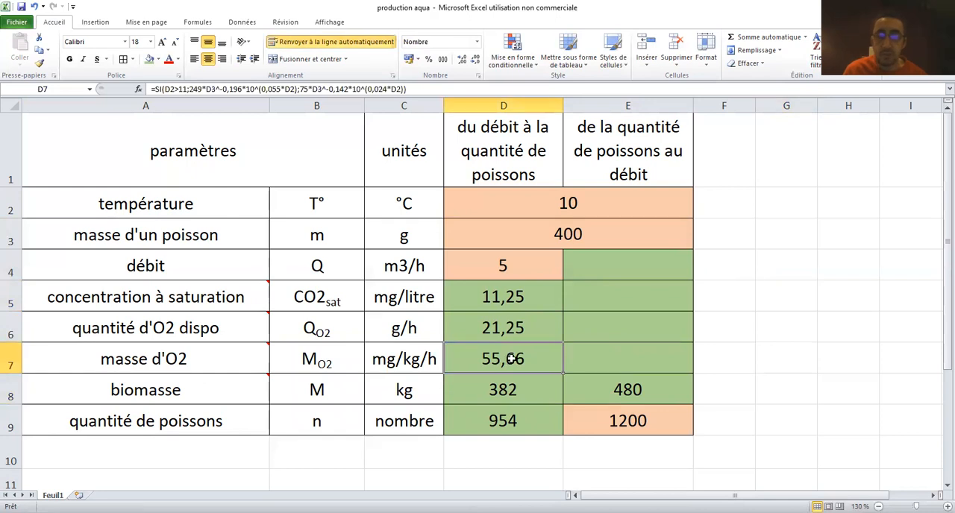
right_click(513, 359)
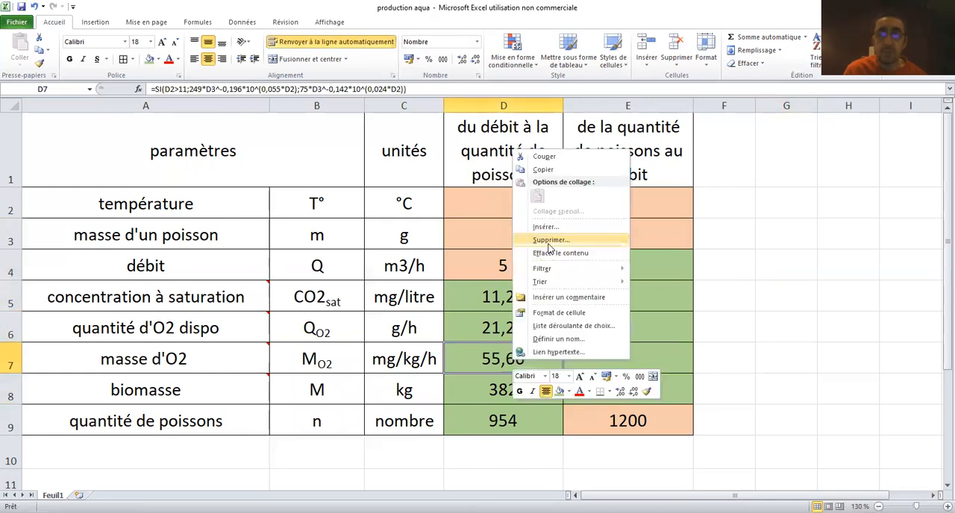
left_click(553, 171)
left_click(633, 361)
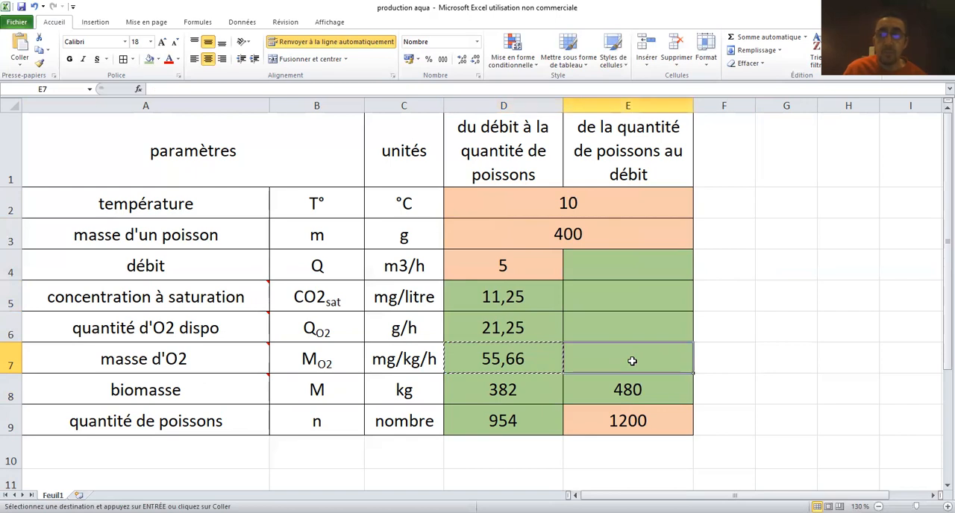
left_click(532, 357)
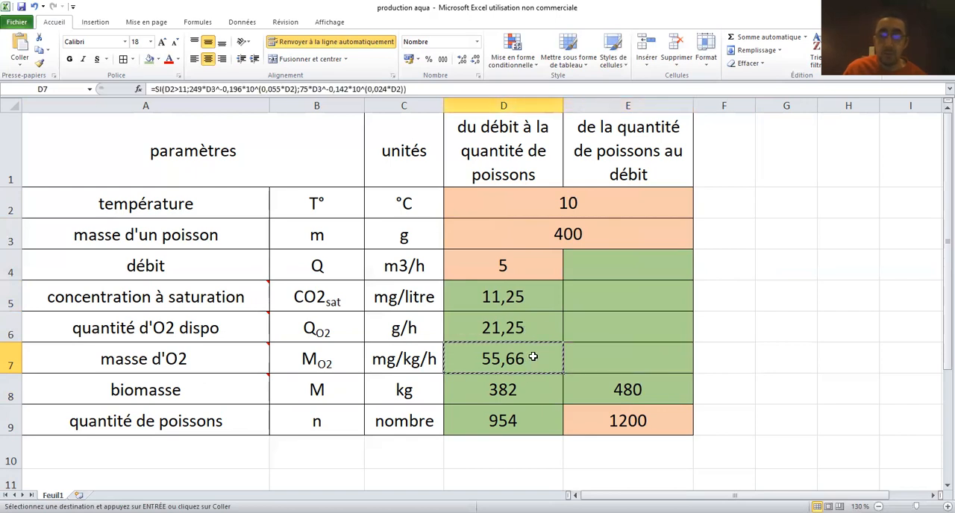
Fill the masse d'O2 cell E7 with the reference =D7
left_click(584, 359)
type("=")
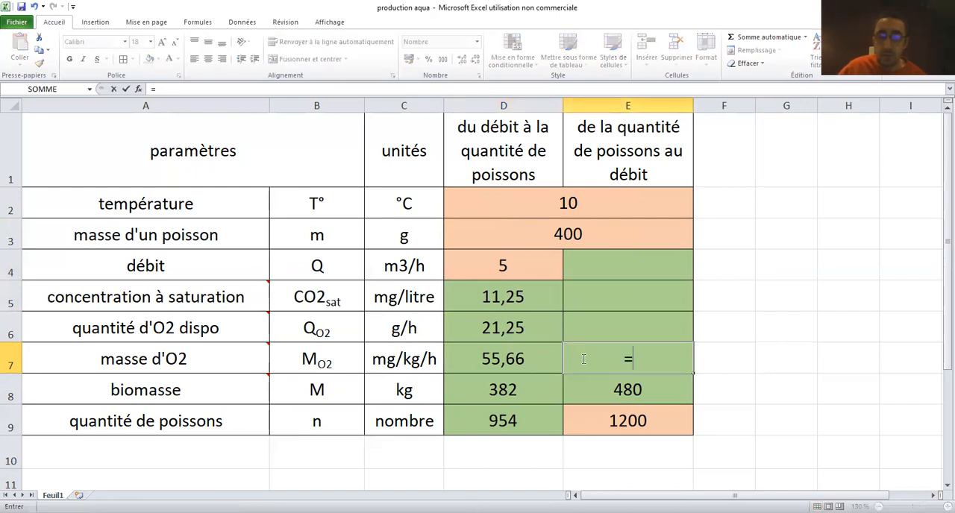
left_click(533, 360)
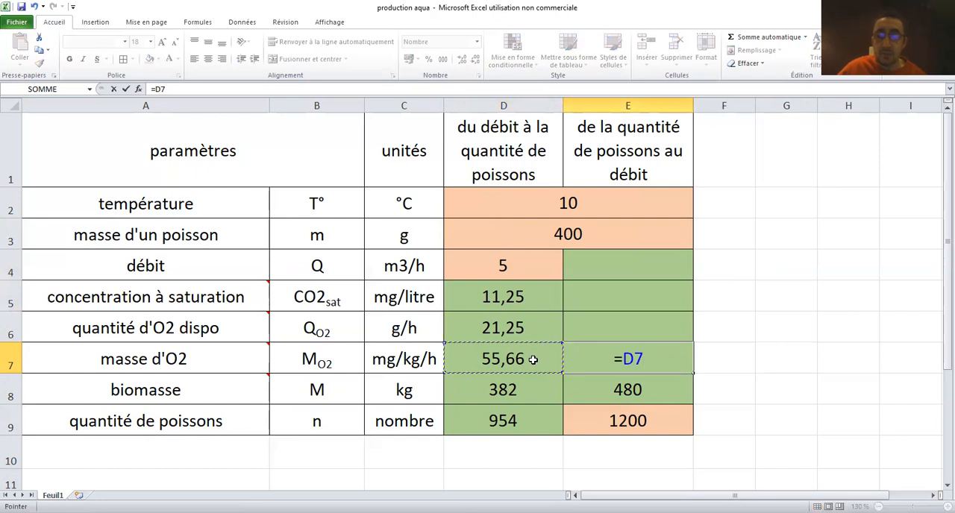
key("Return")
left_click(824, 330)
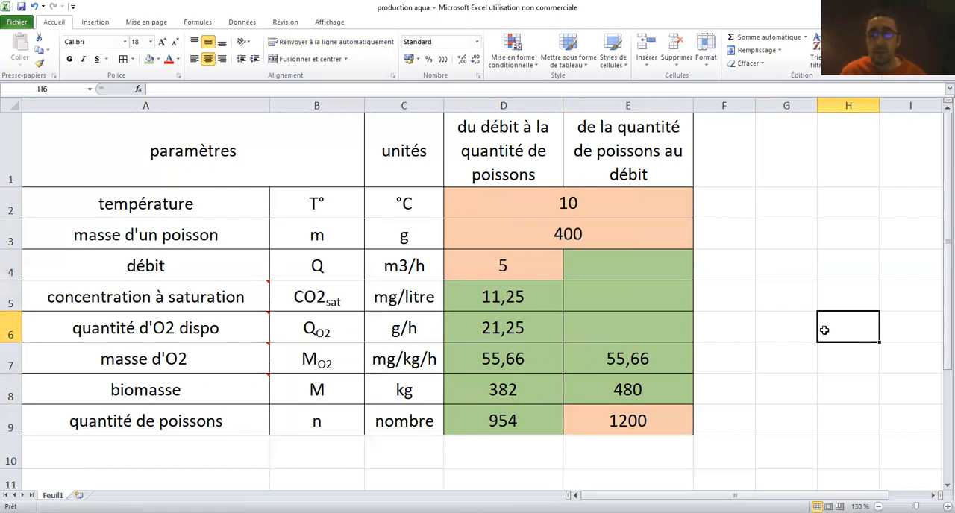
Clear the masse d'O2 cell E7 and re-enter its reference as =D7
left_click(667, 360)
key("BackSpace")
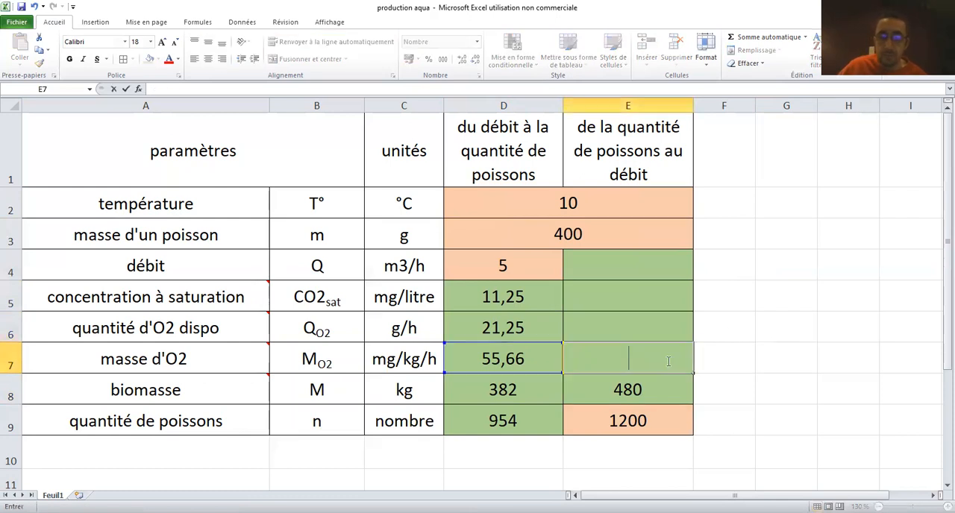
type("=")
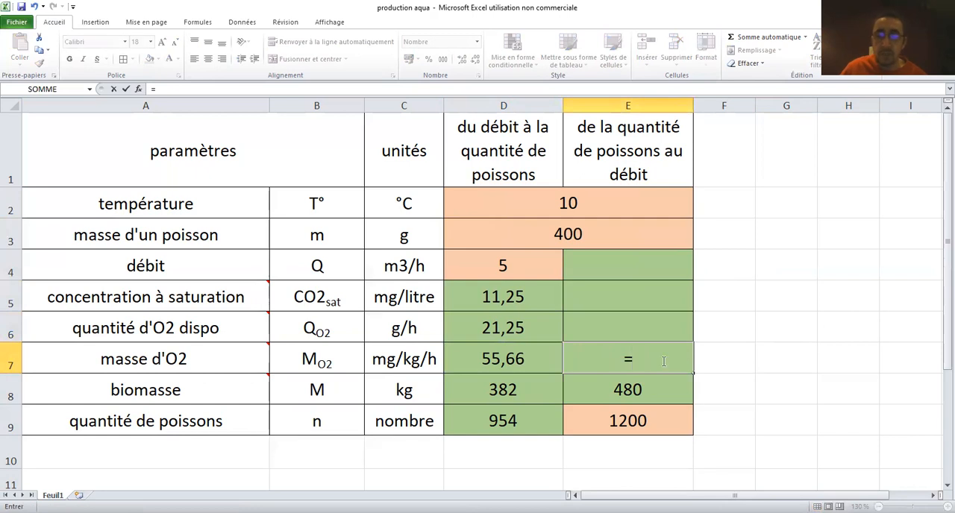
left_click(502, 360)
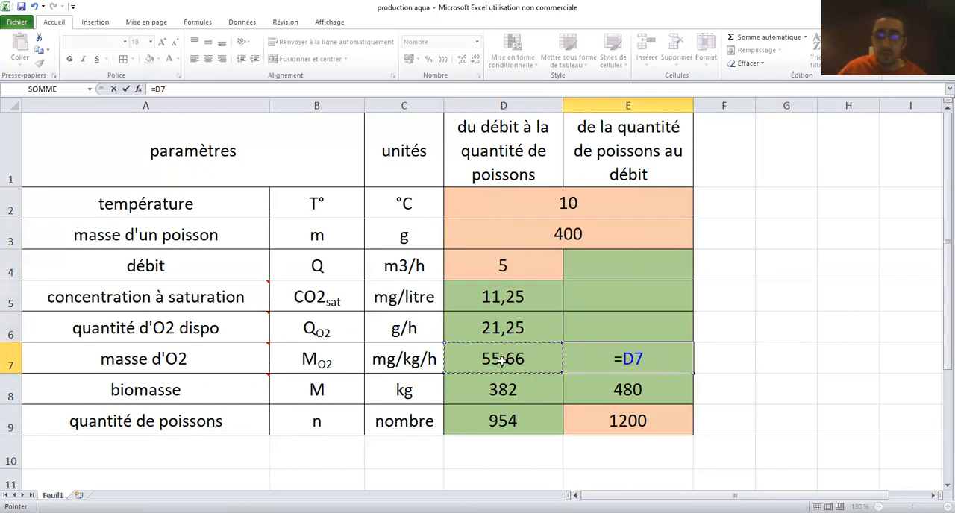
key("Return")
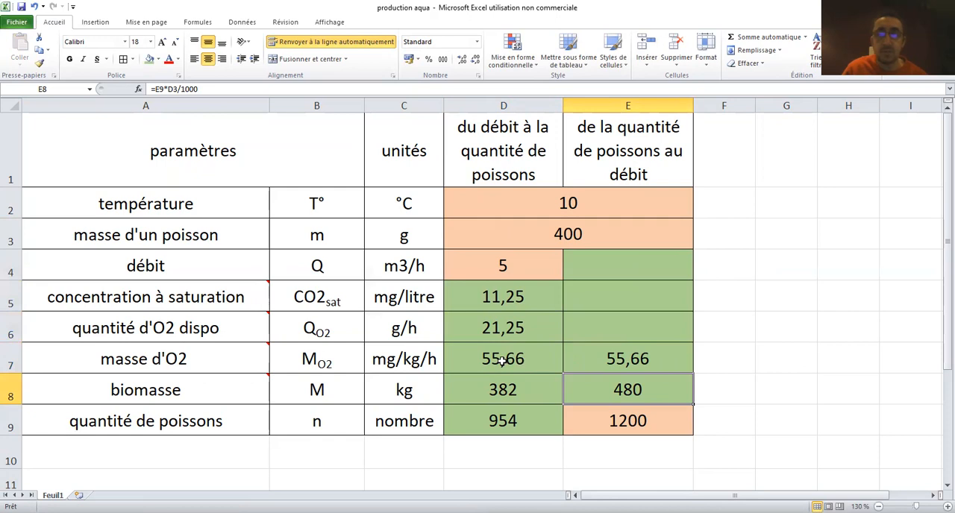
Calculate the quantité d'O2 dispo in E6 from biomasse and masse d'O2 with the formula =E8*E7/1000
mouse_move(243, 327)
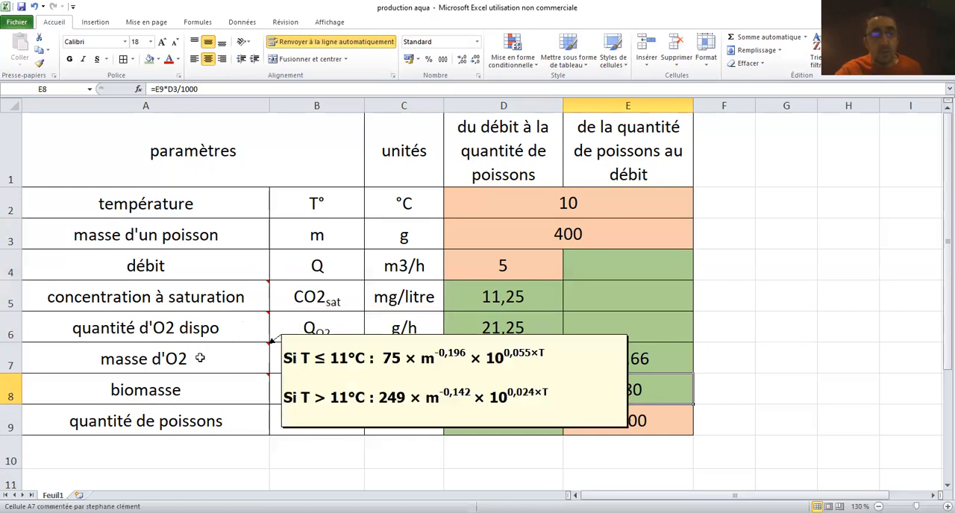
mouse_move(199, 383)
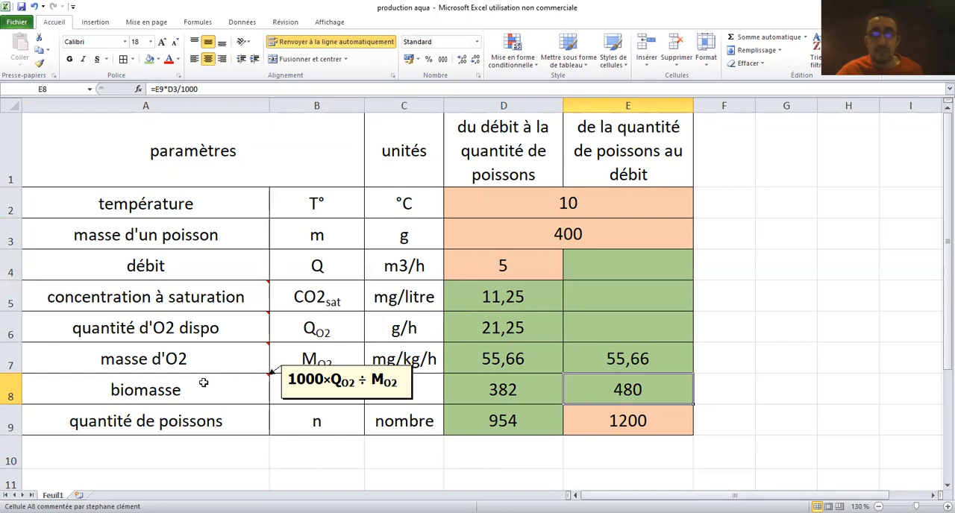
left_click(628, 330)
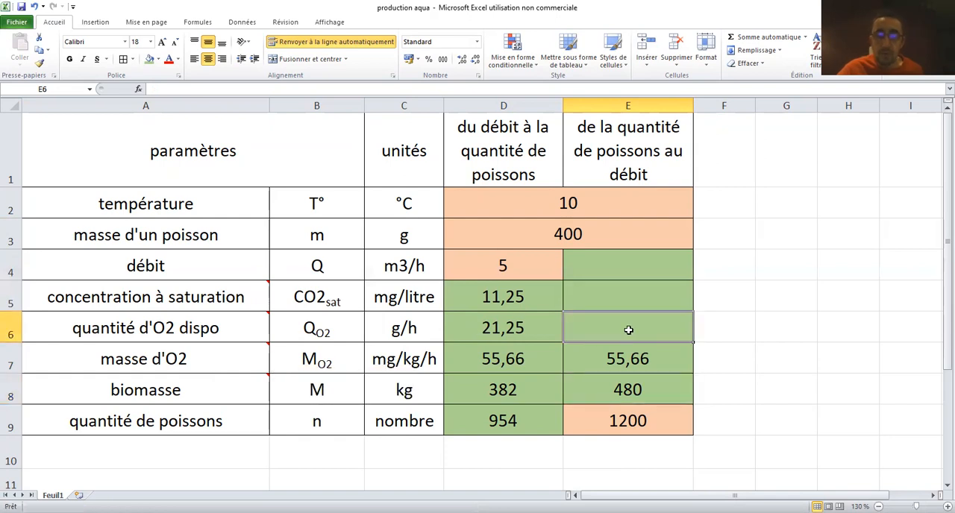
type("=")
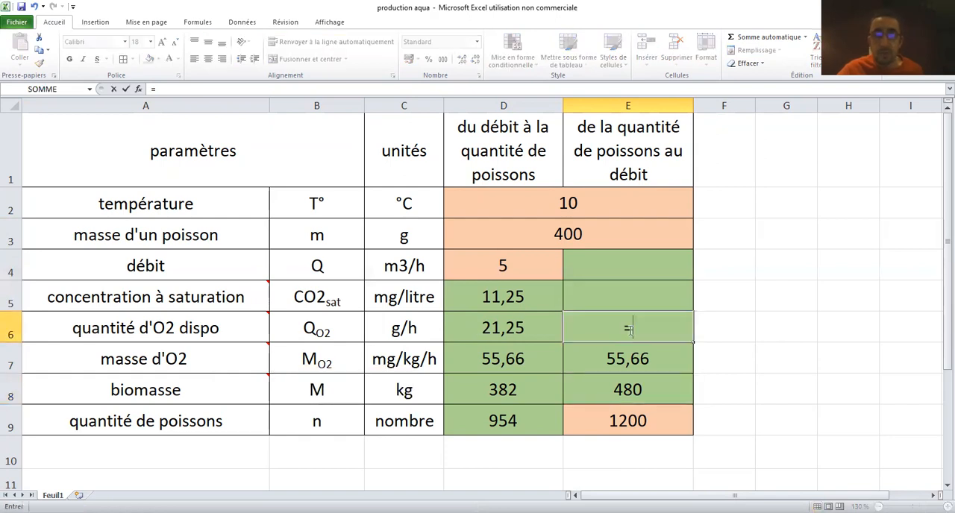
left_click(614, 389)
type("*")
left_click(624, 357)
type("/1")
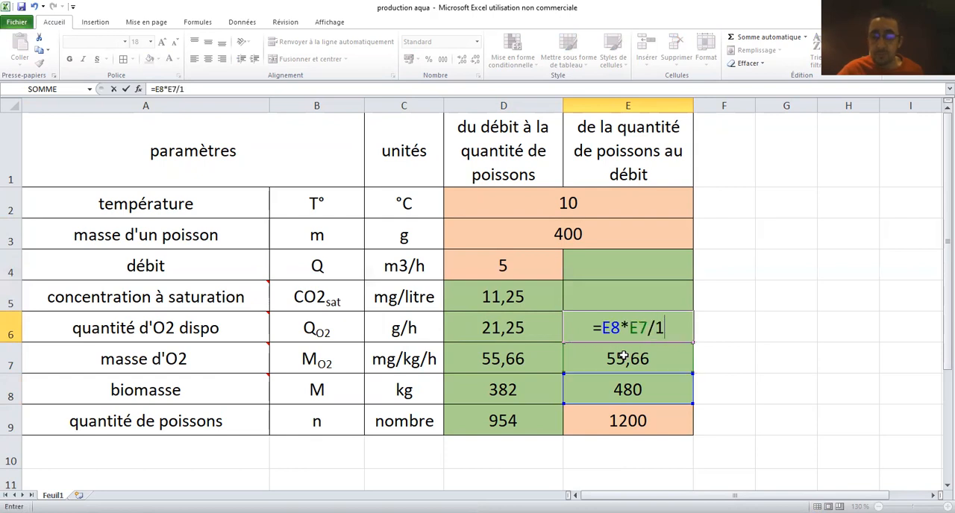
type("000")
key("Return")
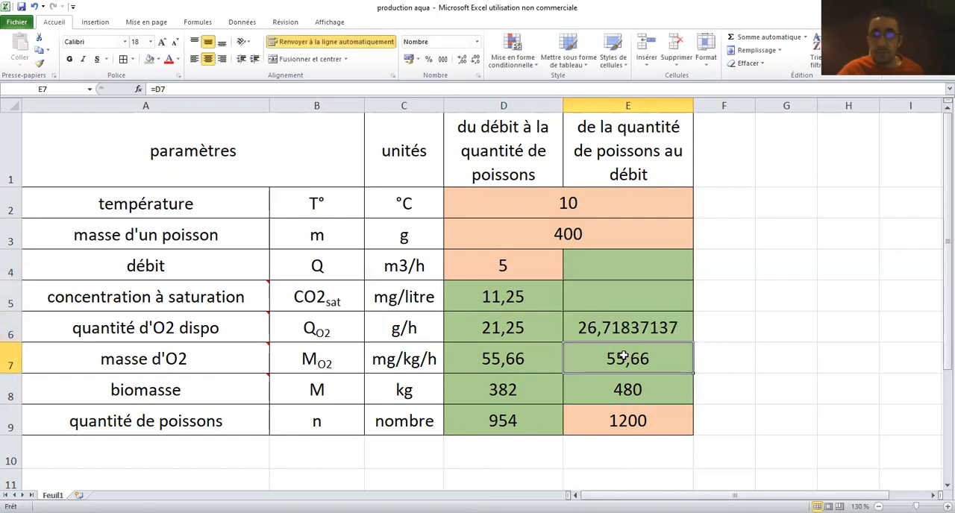
left_click(738, 292)
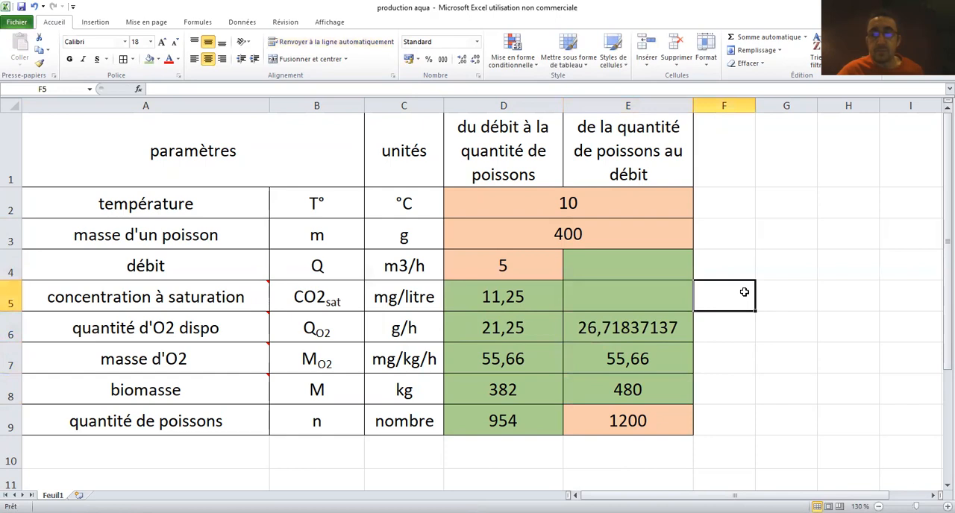
Reduce the quantité d'O2 dispo in E6 to two decimal places
left_click(666, 324)
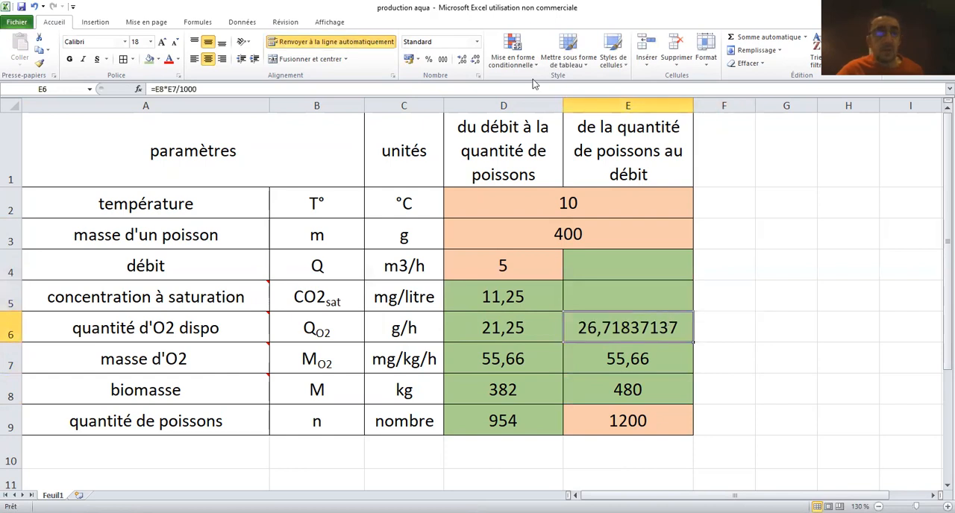
left_click(476, 60)
left_click(475, 60)
left_click(476, 60)
left_click(475, 60)
left_click(476, 60)
left_click(475, 59)
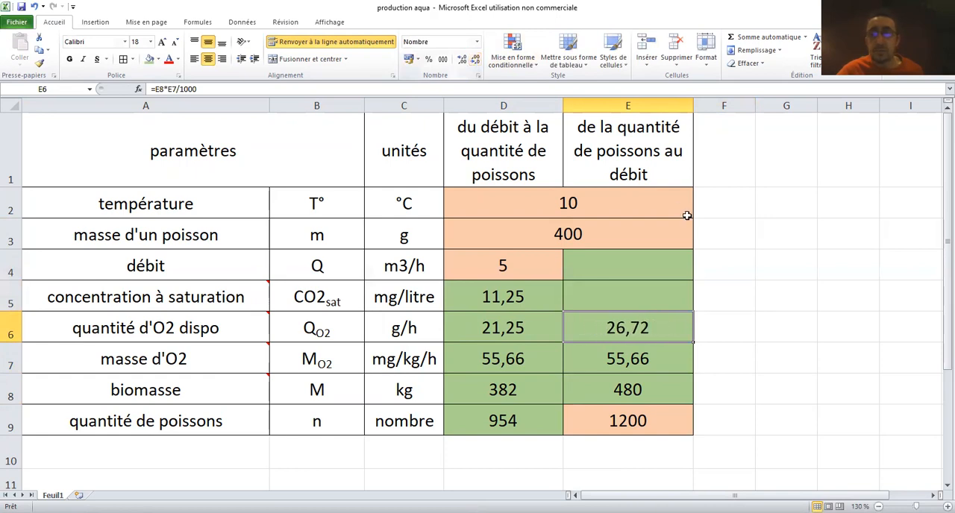
left_click(798, 292)
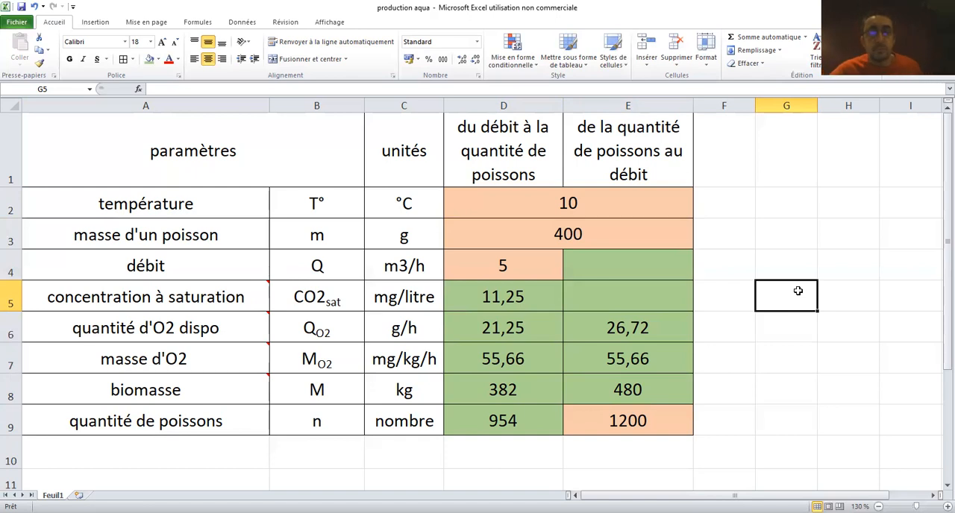
Link the concentration à saturation in E5 to the flow-to-quantity column with =D5
mouse_move(233, 298)
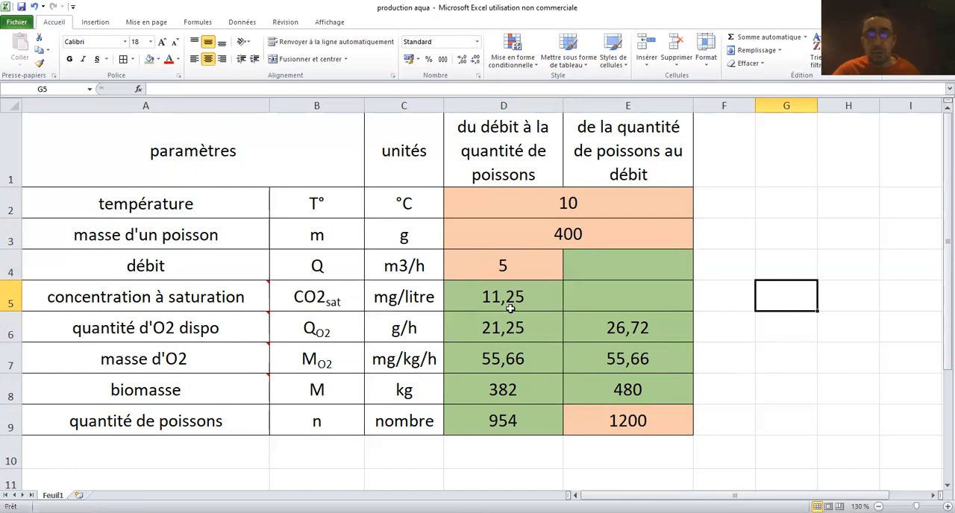
left_click(626, 297)
type("=")
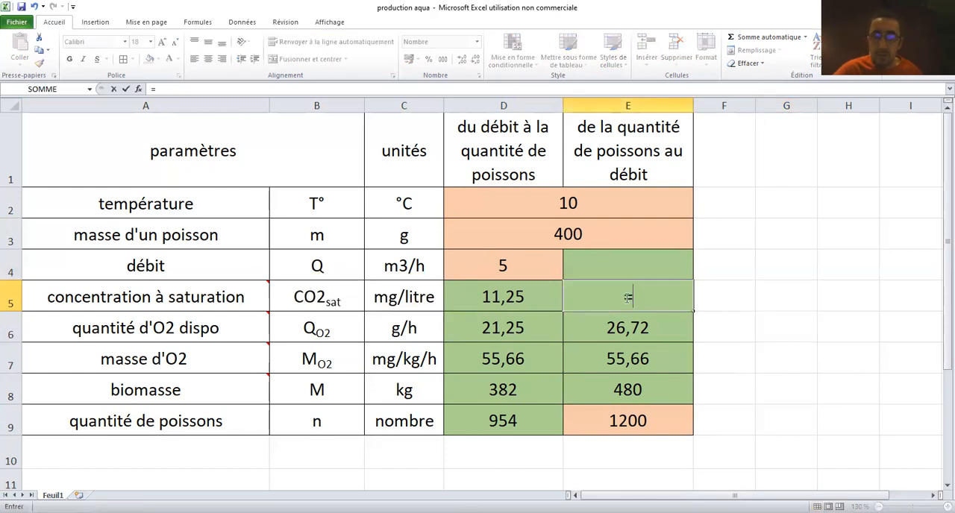
left_click(492, 294)
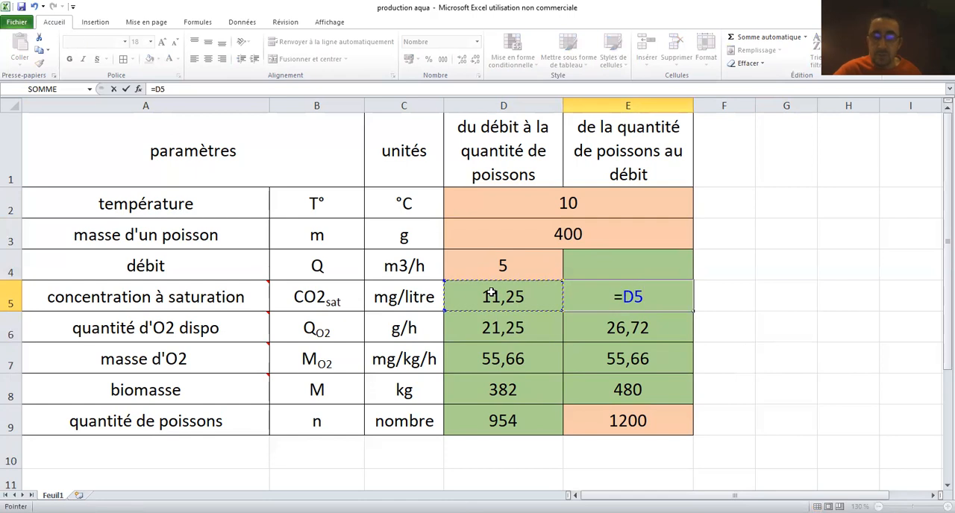
key("Return")
left_click(844, 353)
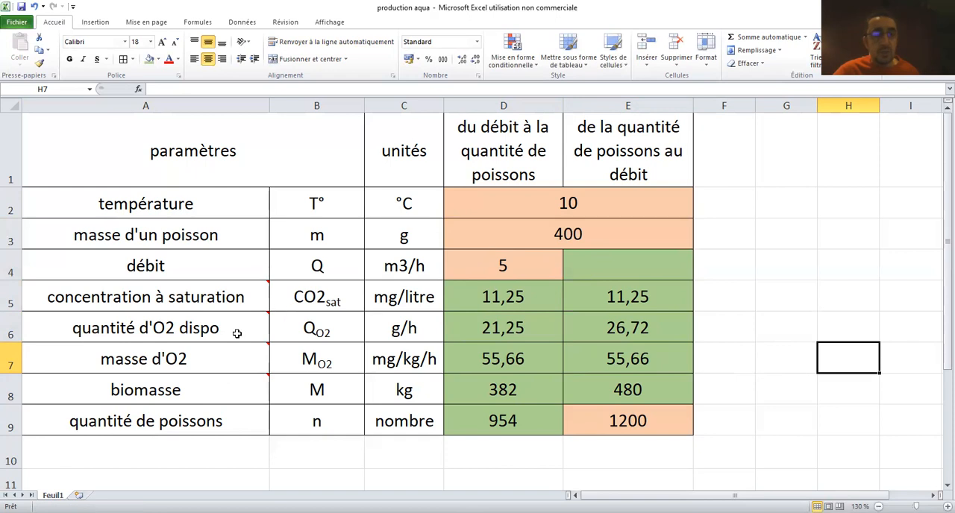
Calculate the débit in E4 from the quantité d'O2 dispo and concentration à saturation with the formula =E6/(E5-7)
mouse_move(236, 333)
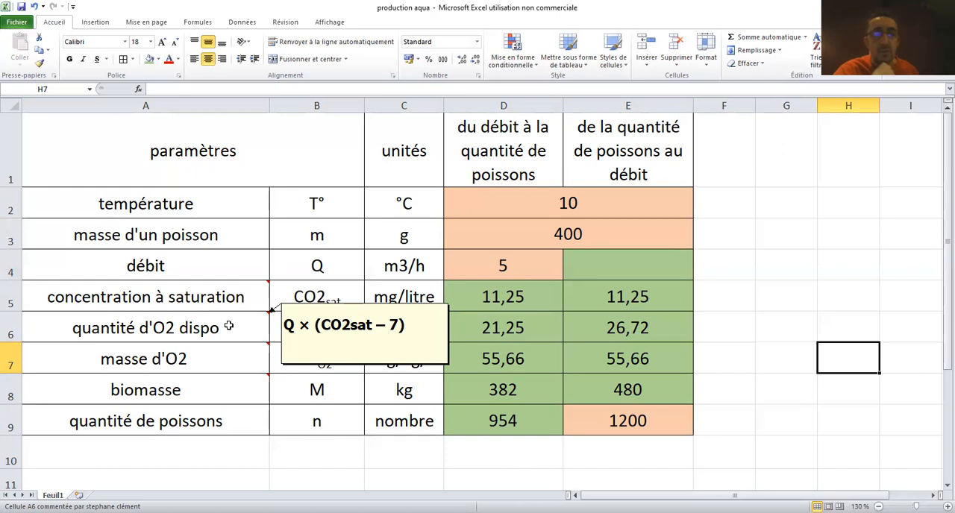
left_click(606, 269)
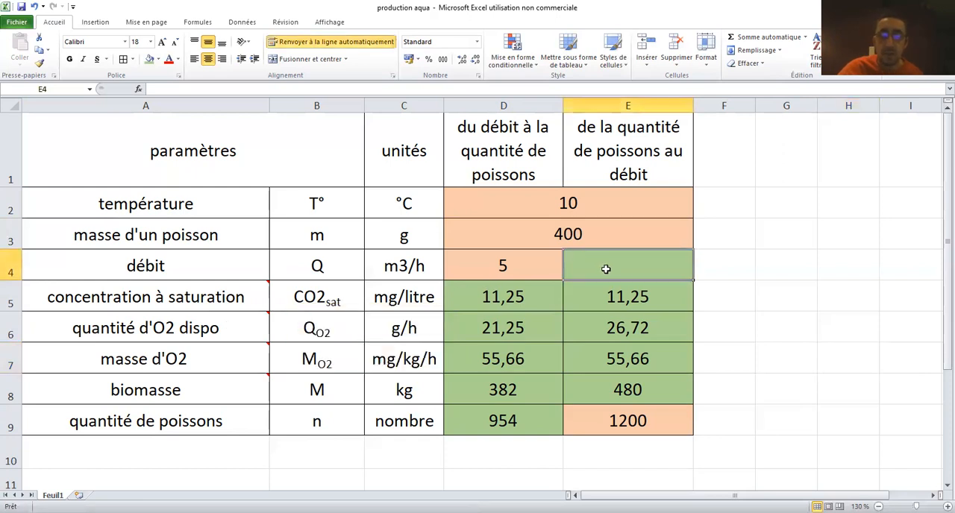
type("=")
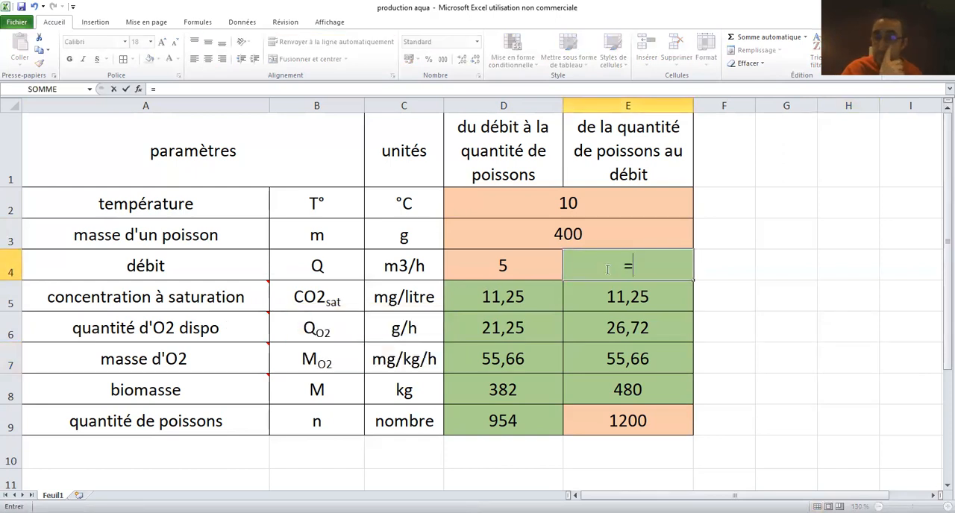
left_click(617, 323)
type("/(")
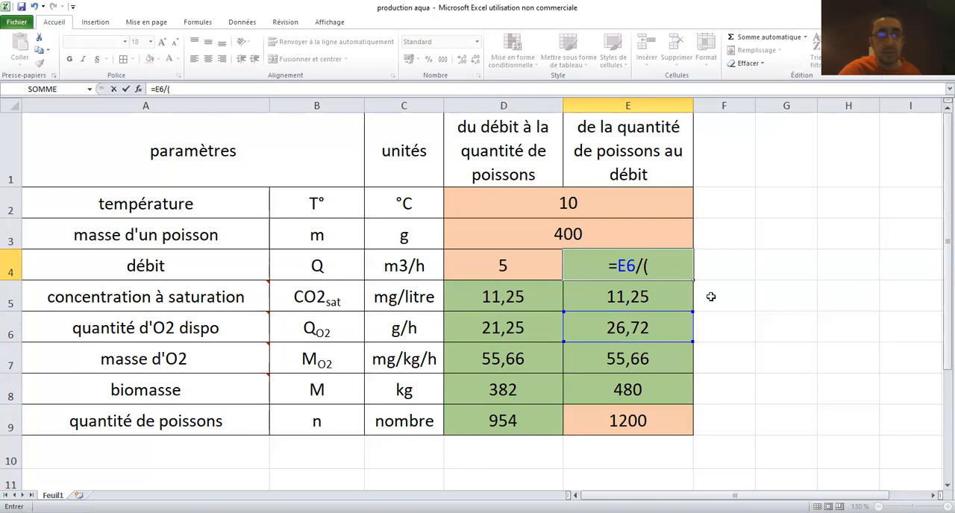
left_click(642, 297)
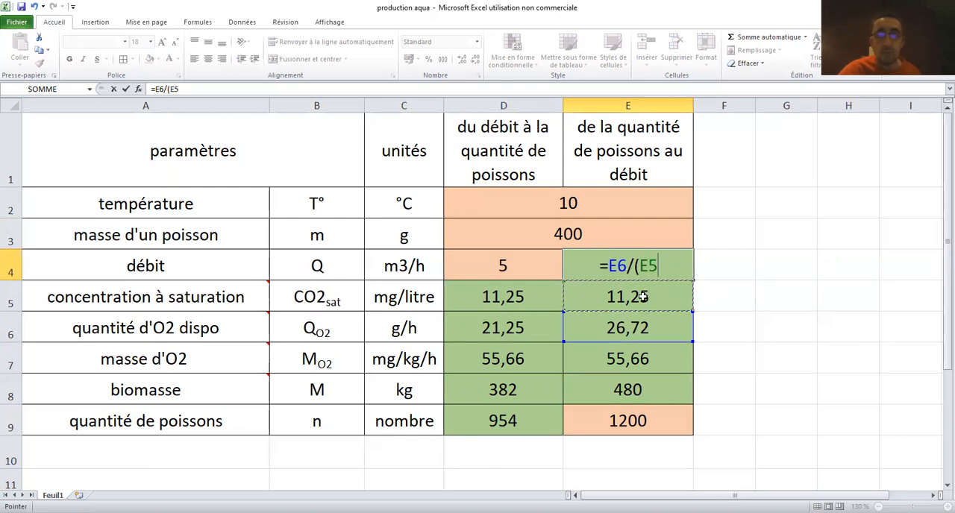
type("-7)")
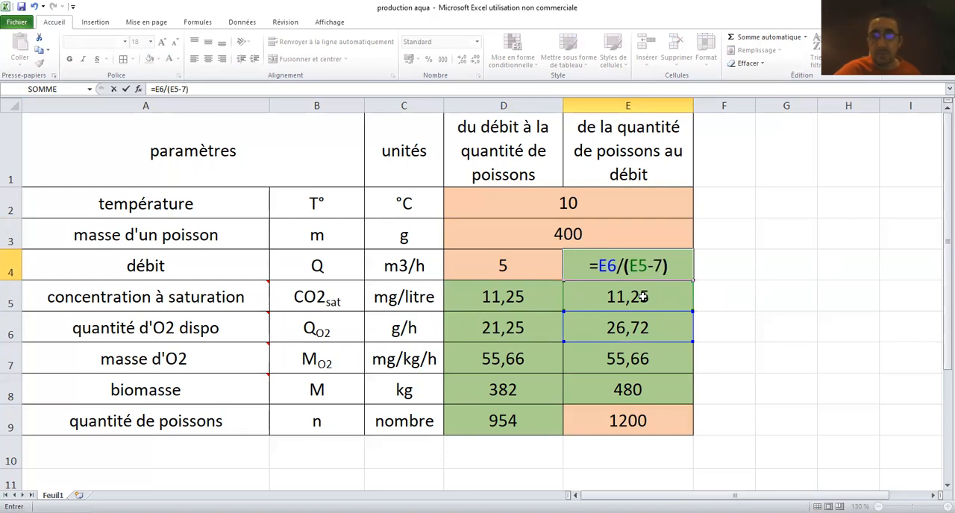
key("Return")
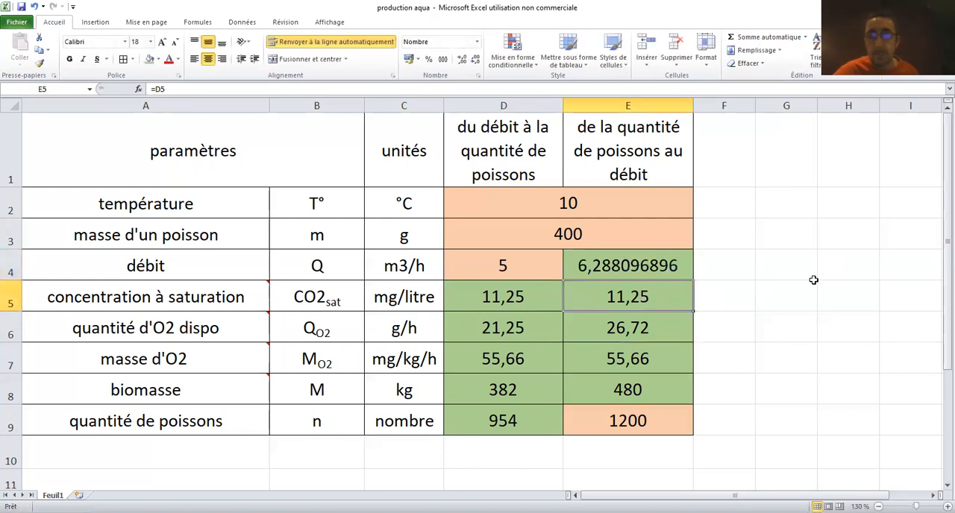
Reduce the calculated débit in E4 to two decimal places
left_click(643, 266)
left_click(474, 59)
left_click(475, 60)
left_click(475, 60)
left_click(474, 60)
left_click(475, 60)
left_click(474, 60)
left_click(475, 60)
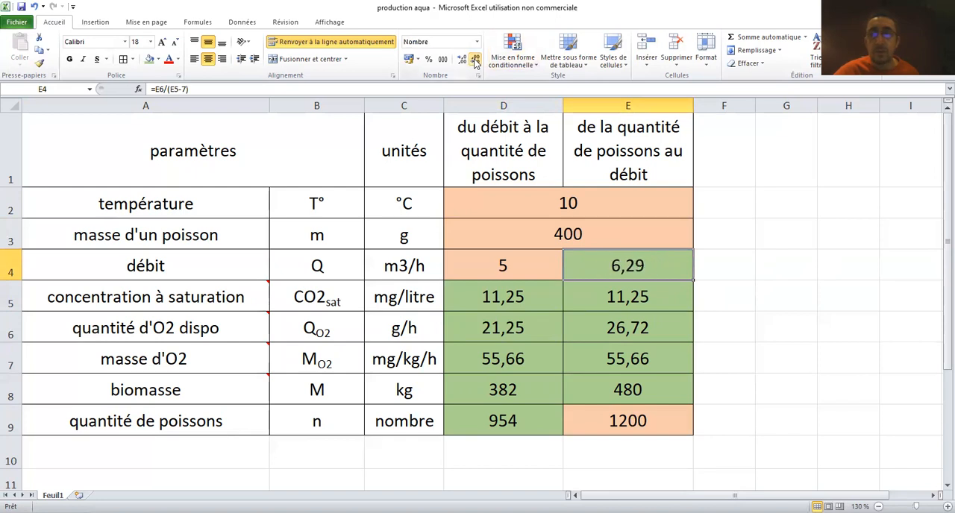
left_click(800, 312)
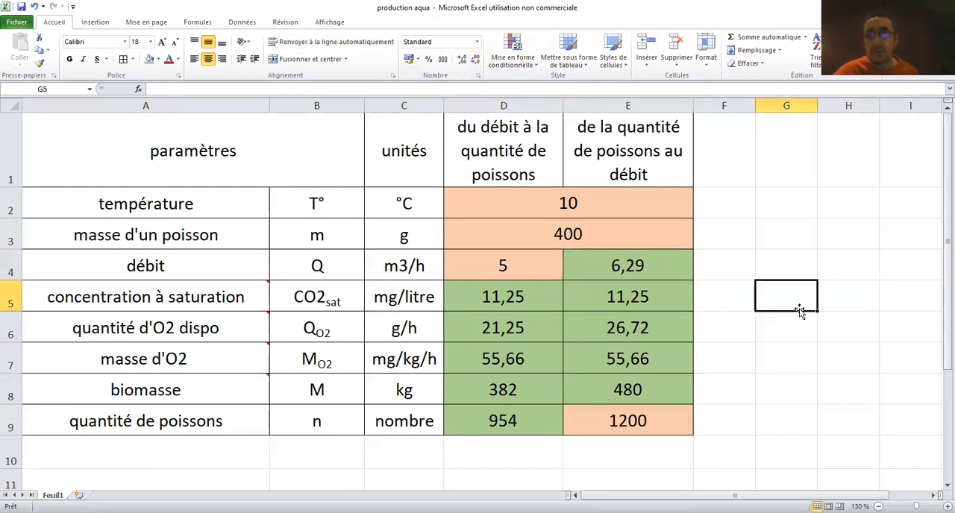
left_click(829, 421)
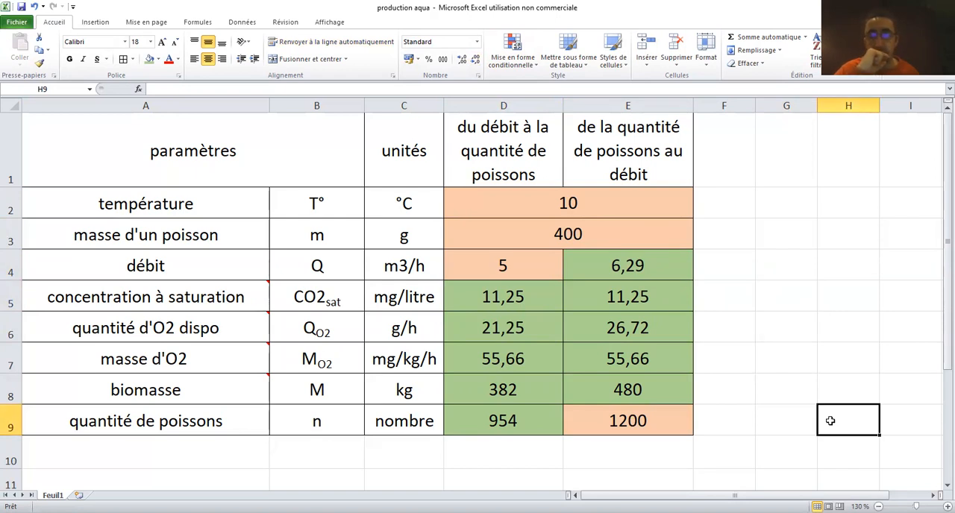
Format the two calculated results, quantité de poissons in D9 and débit in E4, in bold red
left_click(537, 416)
left_click(69, 59)
left_click(169, 59)
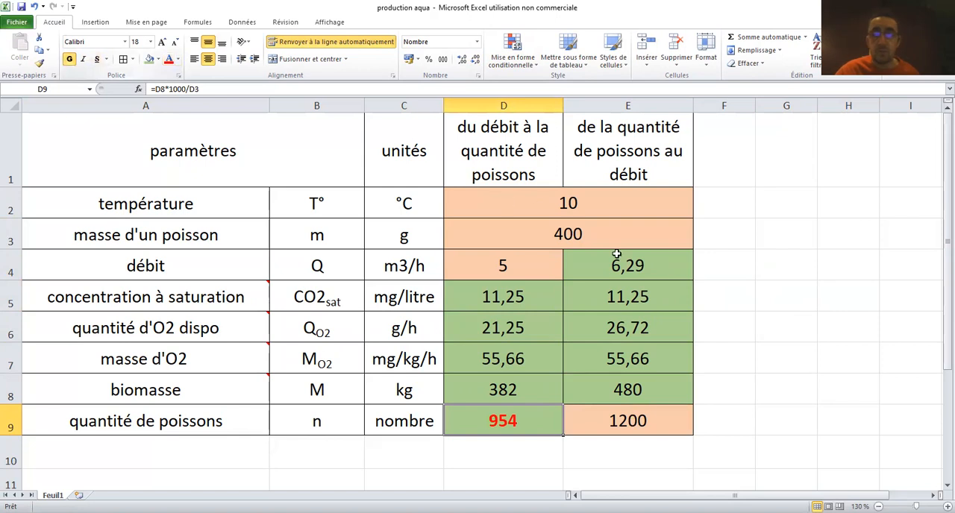
left_click(622, 260)
left_click(69, 59)
left_click(169, 60)
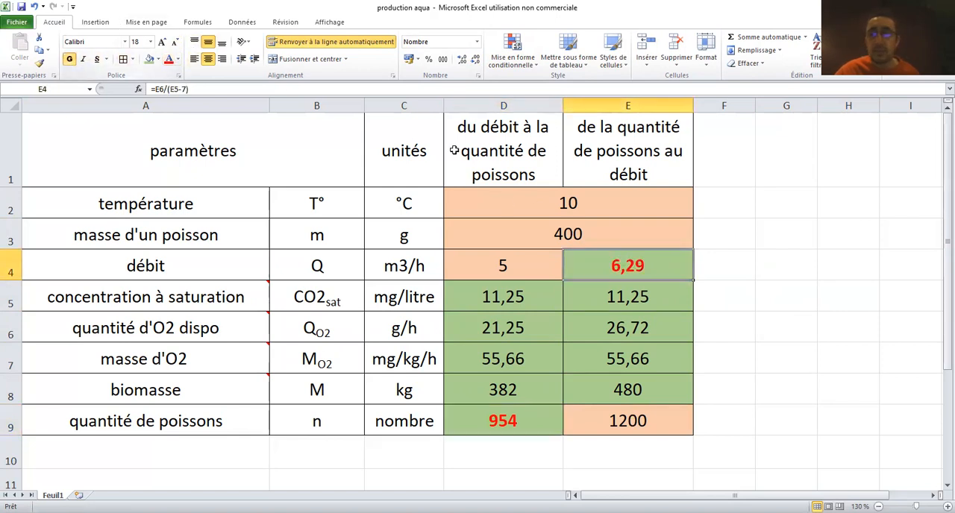
left_click(826, 283)
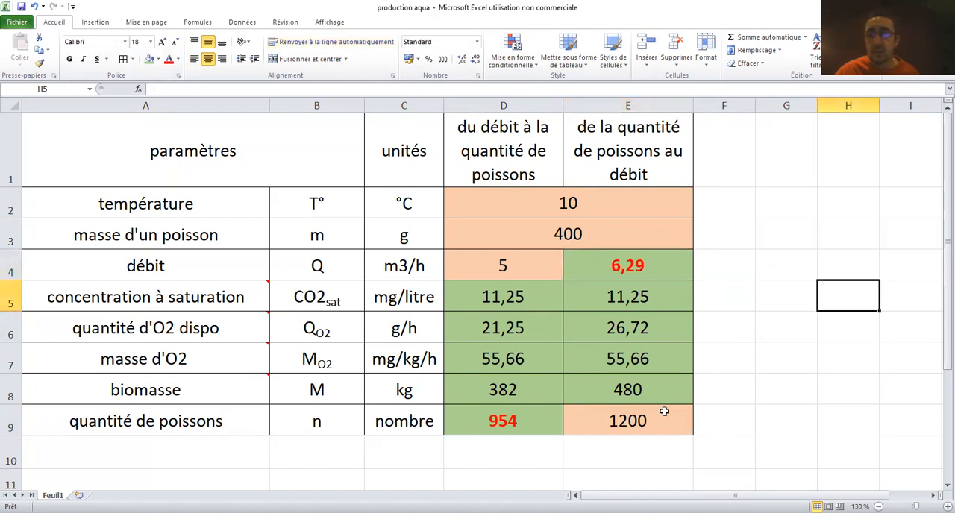
Set the masse d'un poisson in row 3 to 500 g to test both calculations
left_click(653, 414)
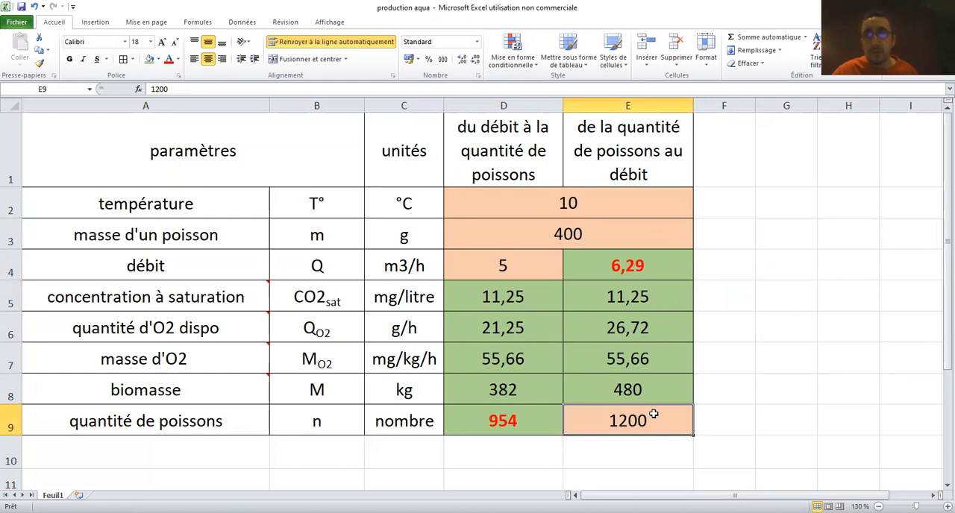
left_click(594, 236)
left_click(590, 210)
left_click(588, 240)
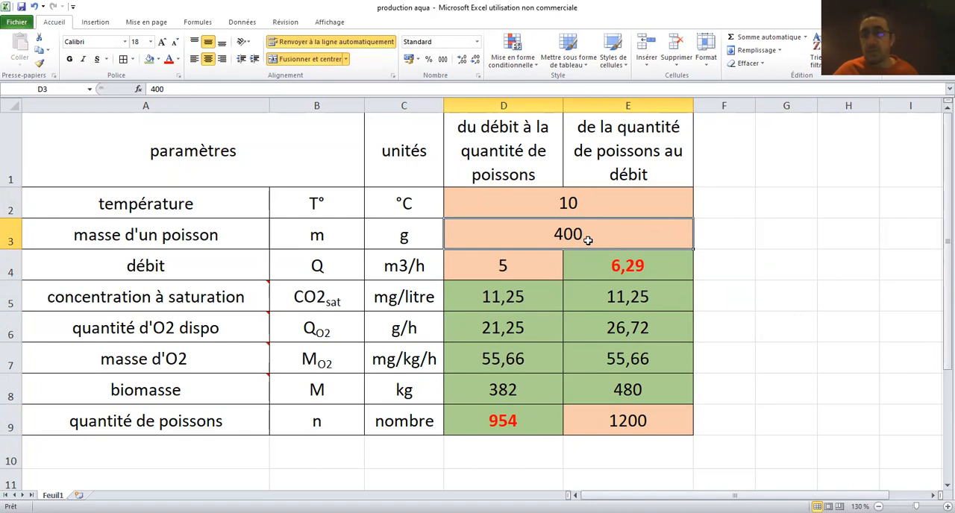
type("500")
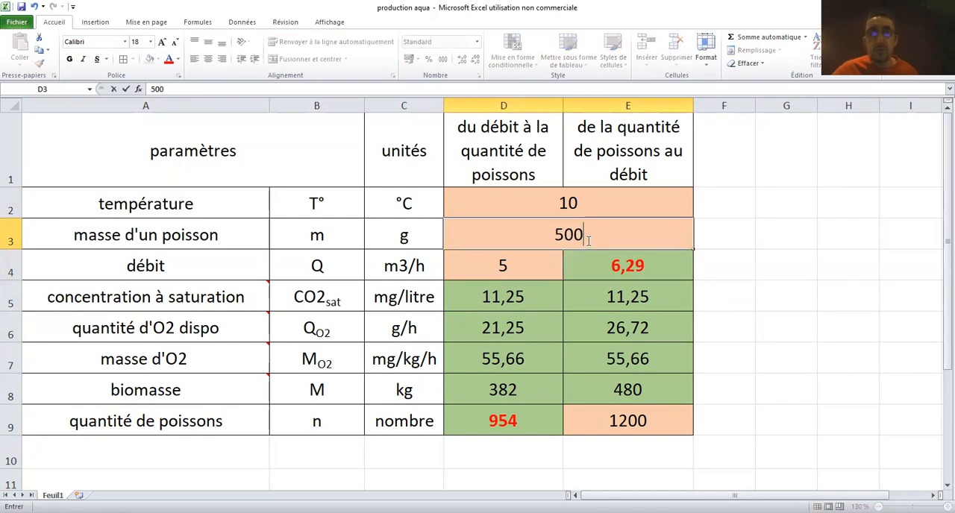
left_click(805, 364)
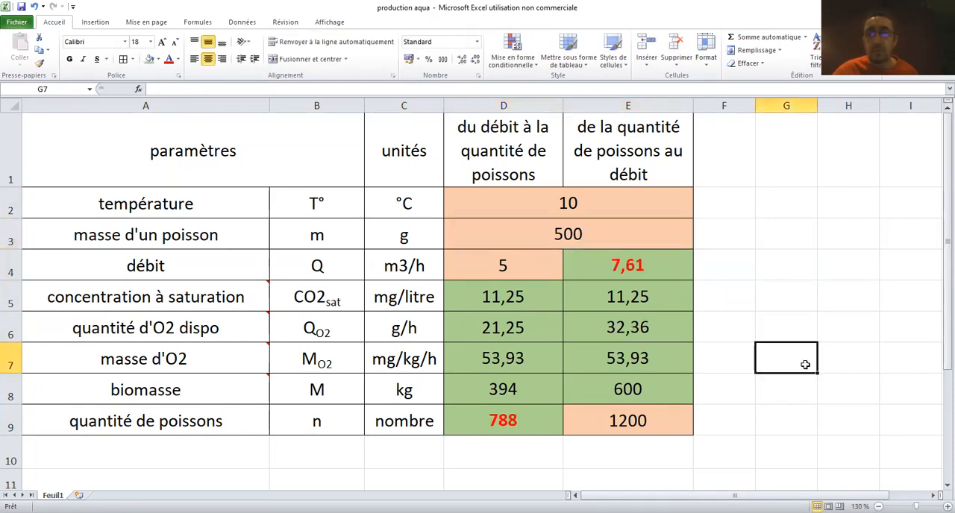
Set the masse d'un poisson in row 3 to 1200 g
left_click(646, 261)
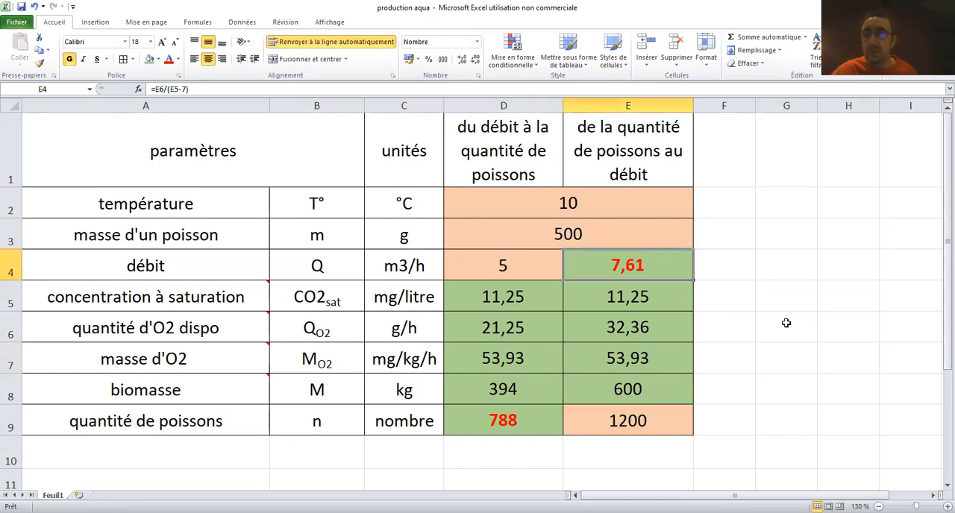
left_click(627, 234)
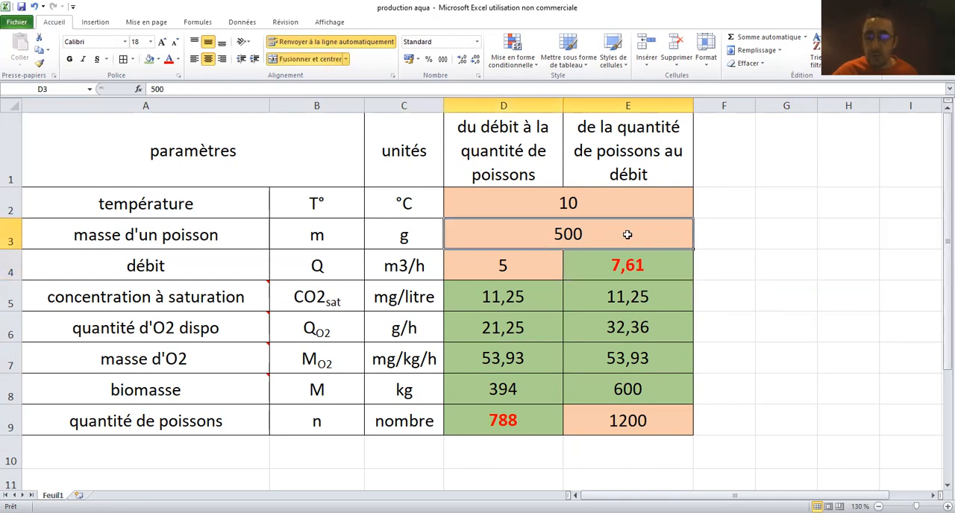
type("1200")
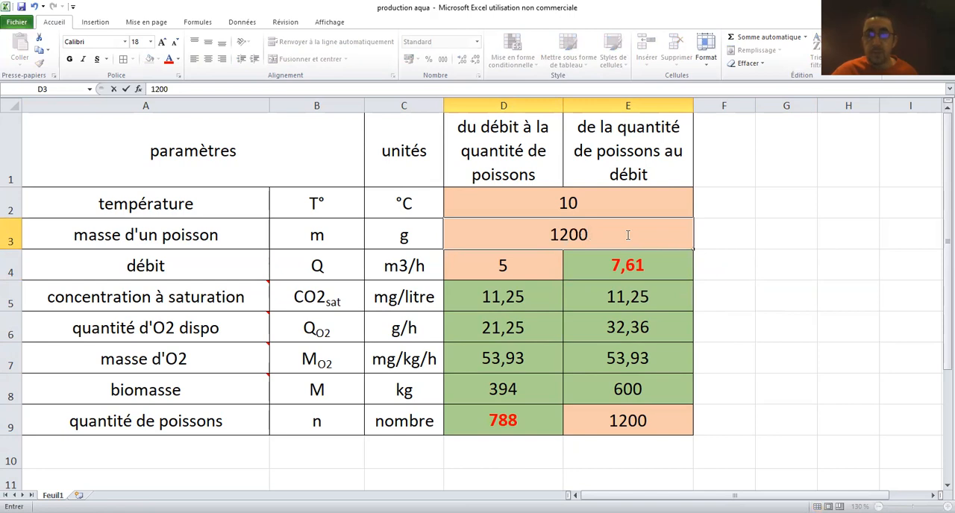
left_click(808, 317)
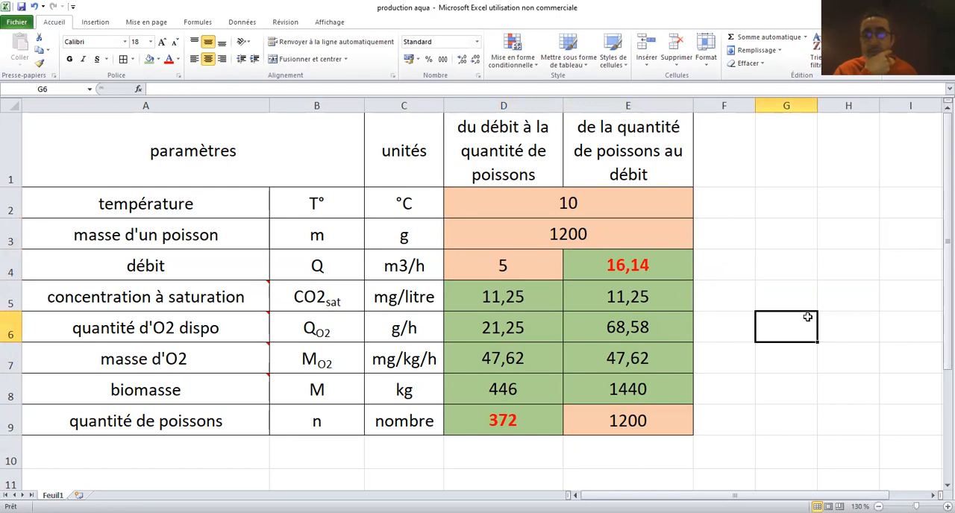
Set the quantité de poissons in E9 to 900 to test the required débit
left_click(650, 408)
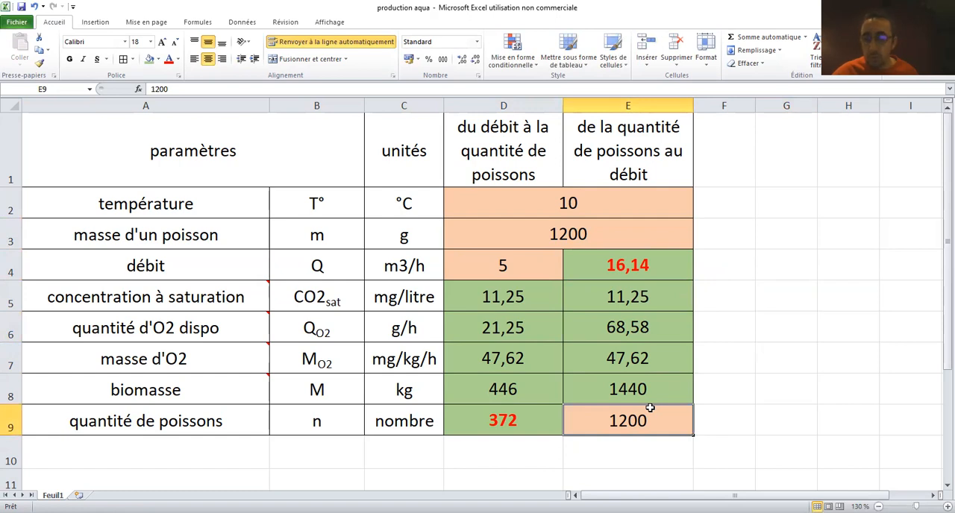
type("900")
key("Return")
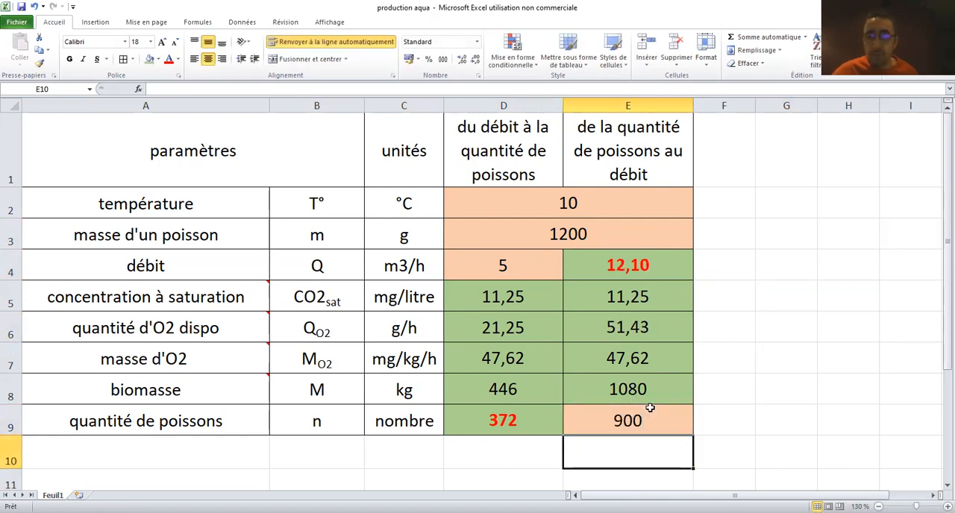
left_click(774, 309)
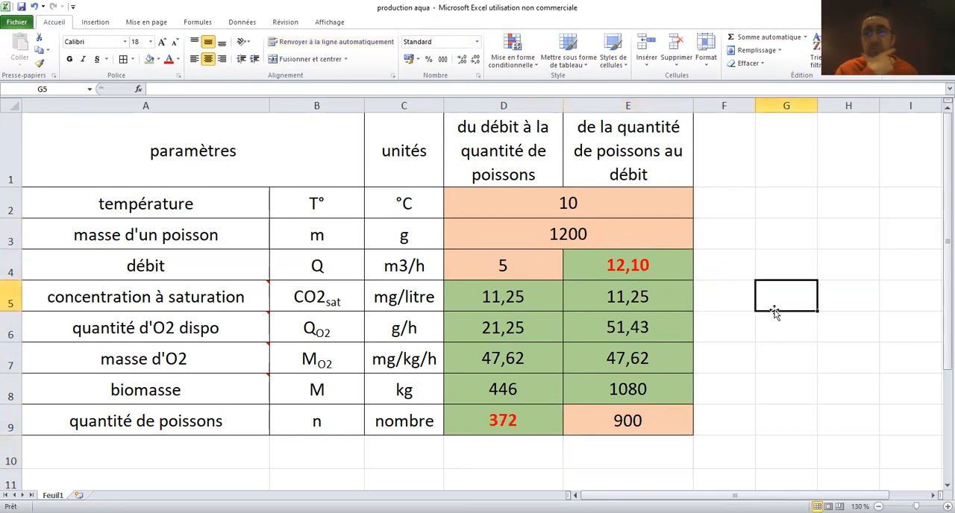